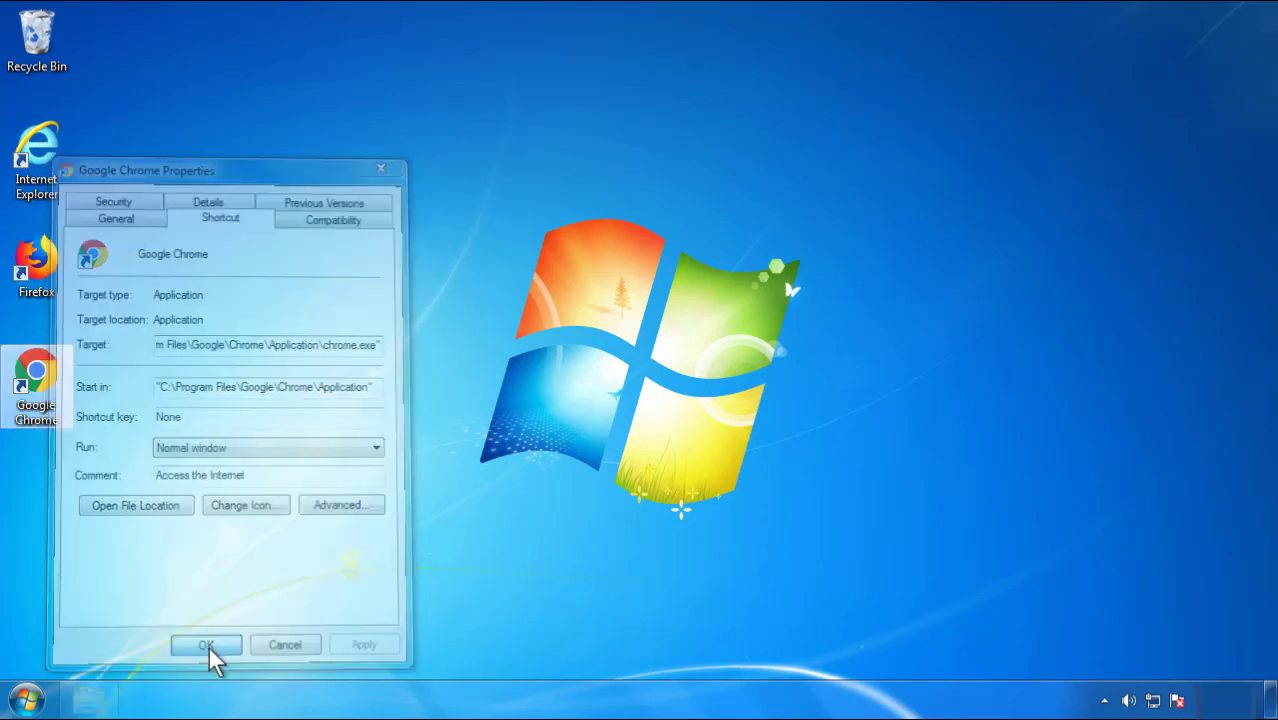
# - Confirm and close the Google Chrome shortcut's Properties dialog
pyautogui.click(27, 699)
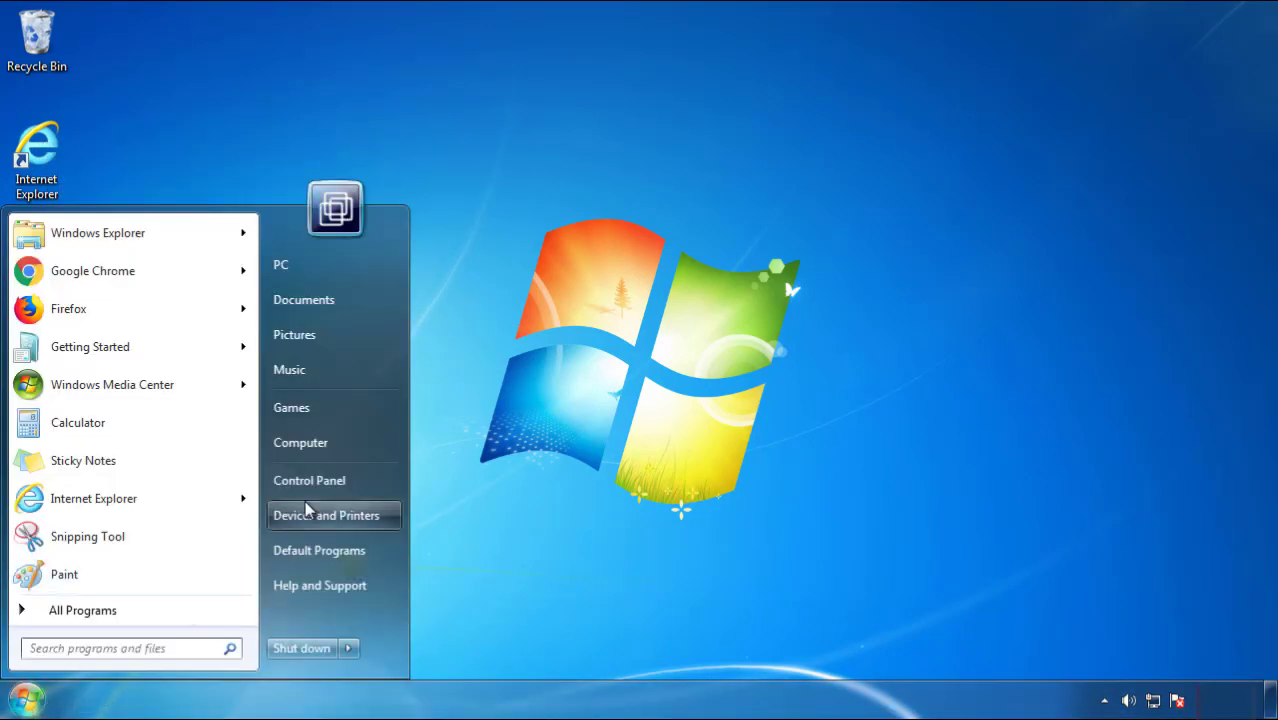
# - In Control Panel's installed programs, sort newest first and select SearchMine 2.00
pyautogui.click(320, 479)
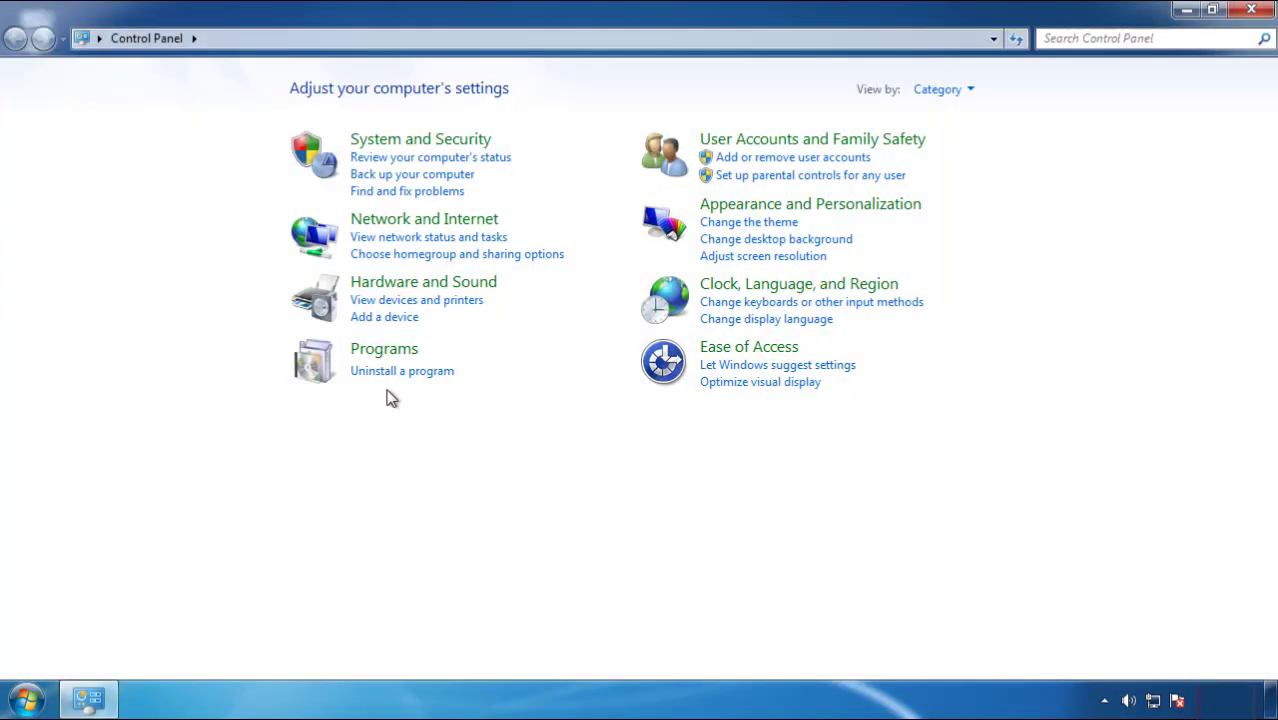
pyautogui.click(398, 372)
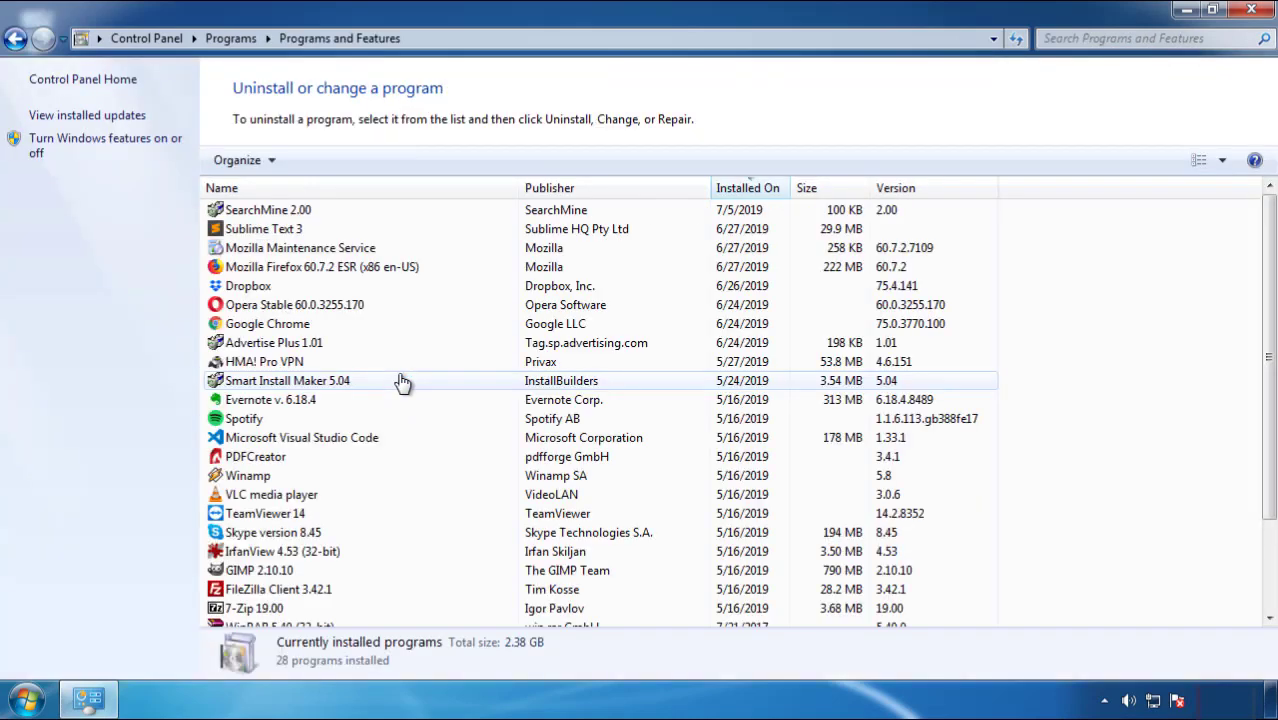
pyautogui.click(749, 190)
pyautogui.click(745, 190)
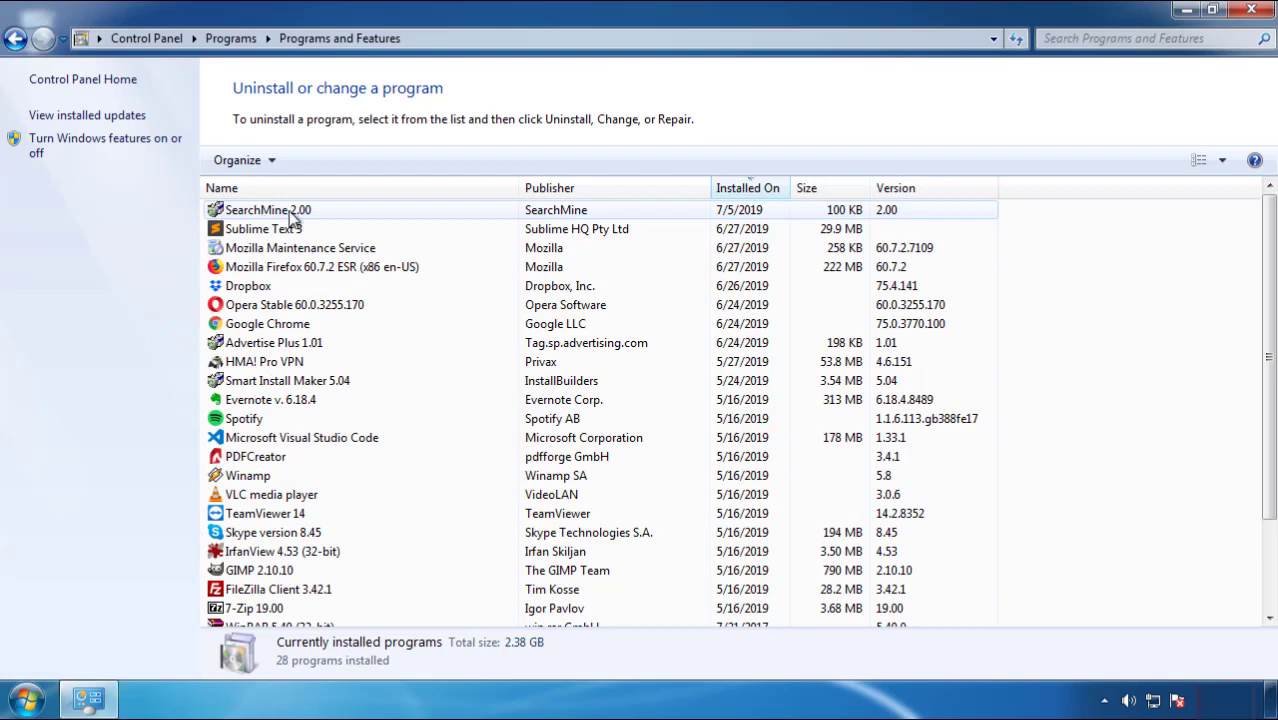
pyautogui.click(267, 213)
# - Uninstall SearchMine 2.00 through its uninstaller and close Programs and Features
pyautogui.click(318, 161)
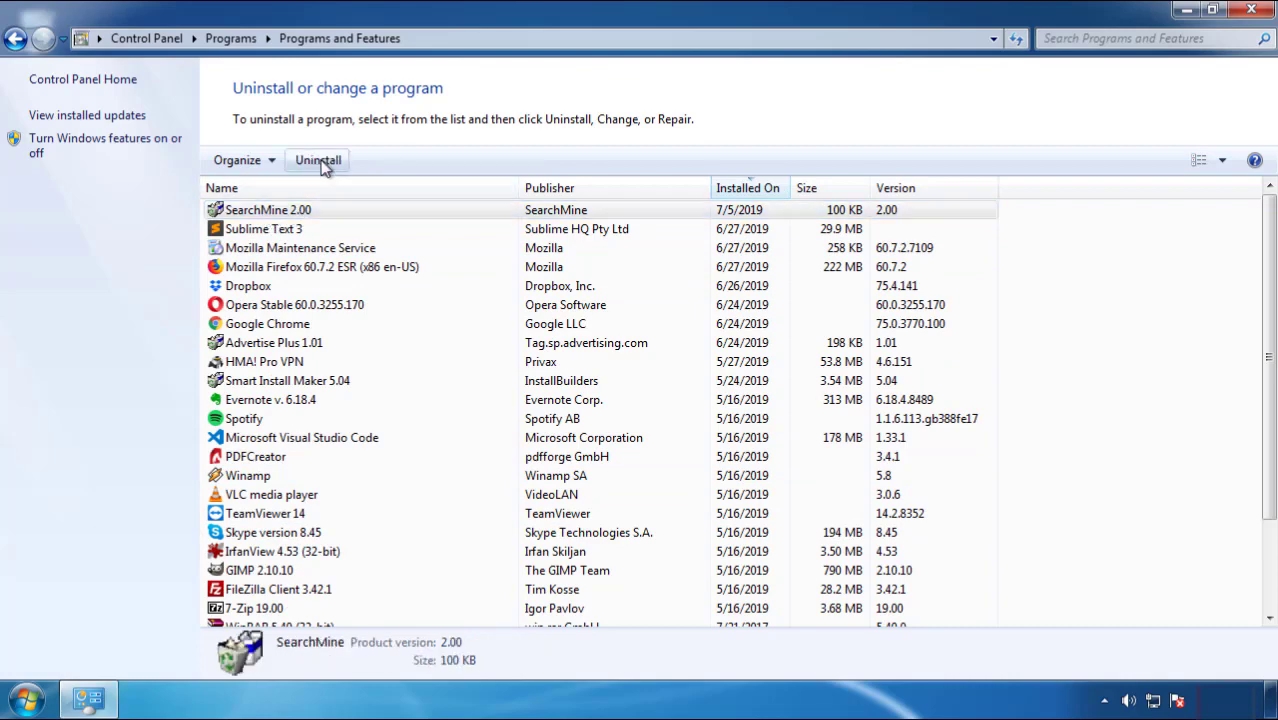
pyautogui.click(748, 531)
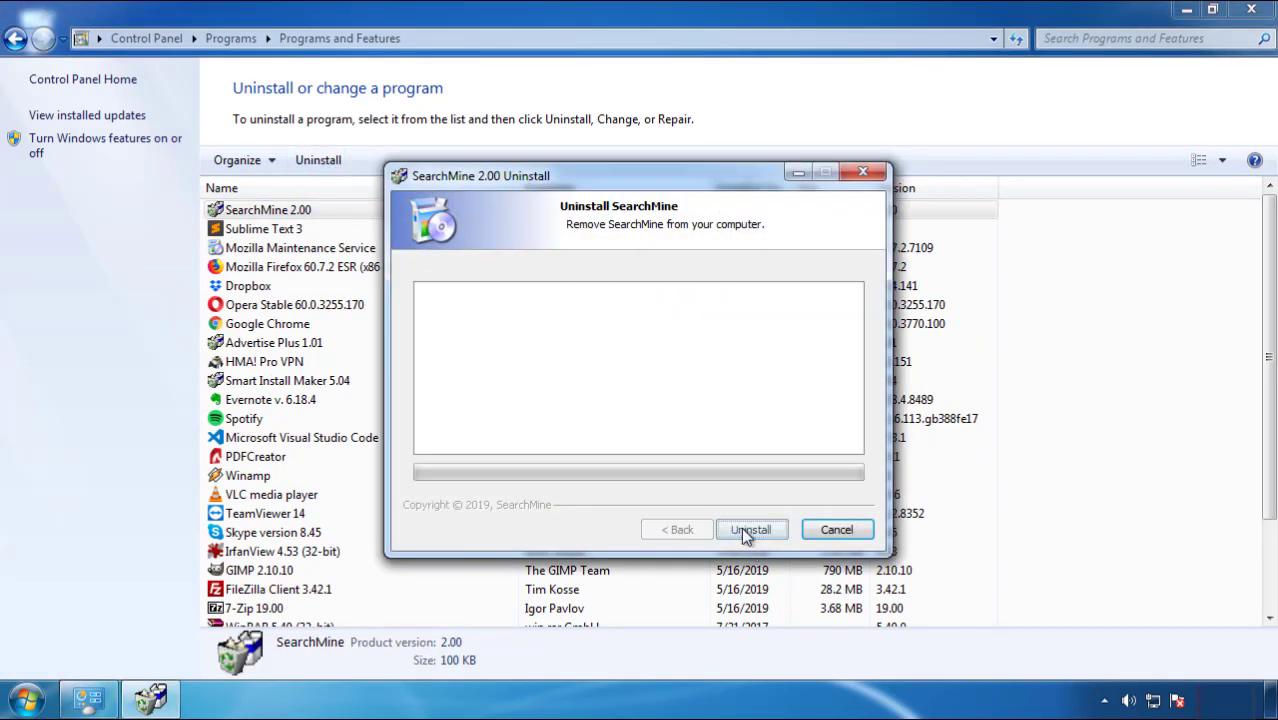
pyautogui.click(745, 529)
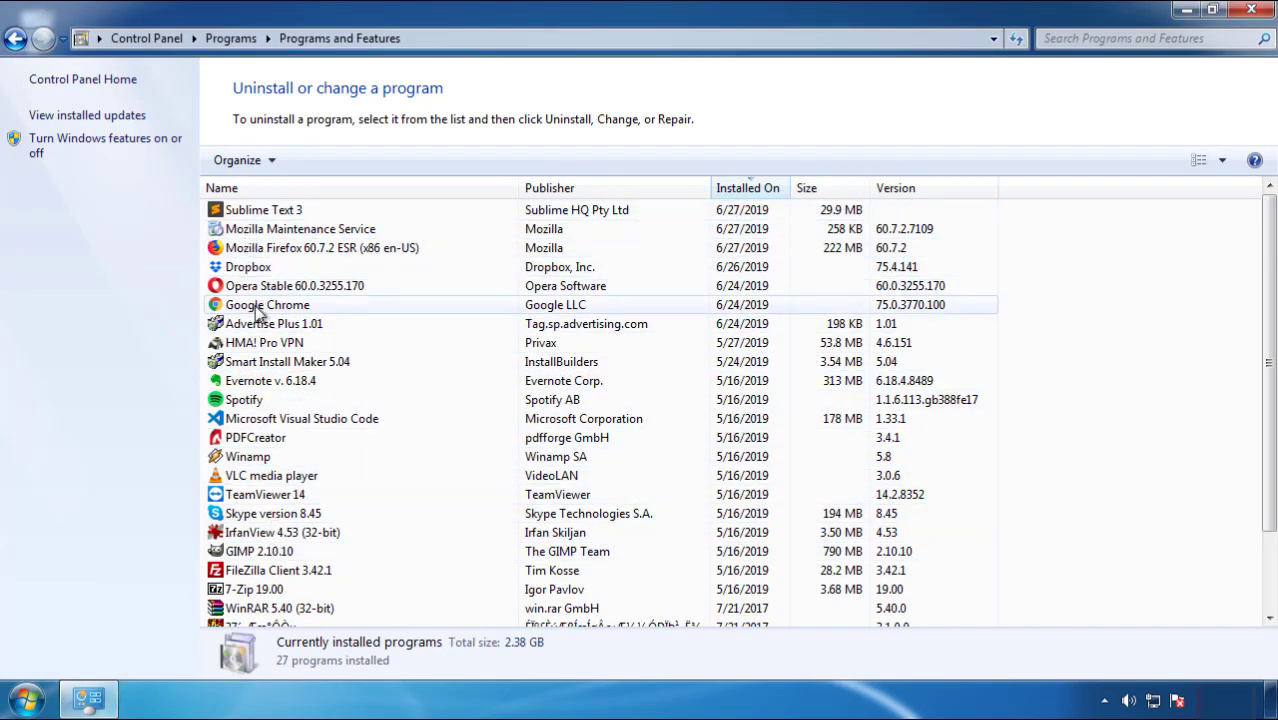
pyautogui.click(1253, 12)
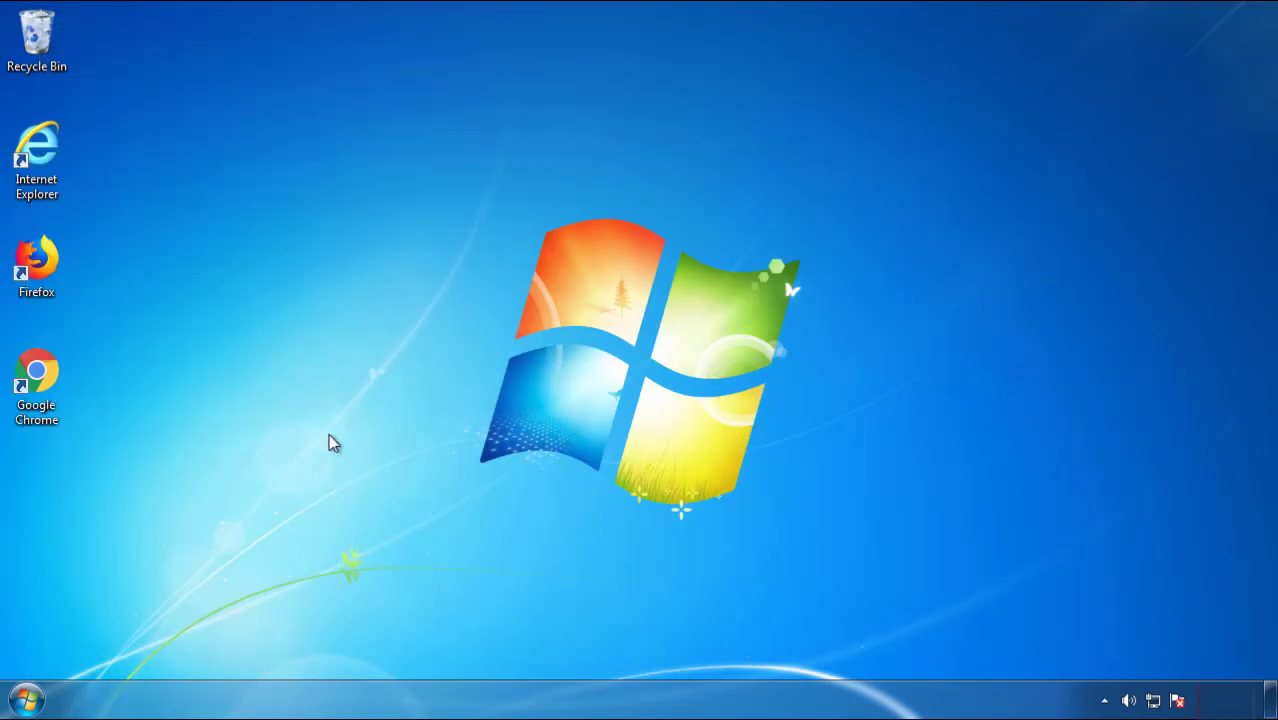
# - Restart Windows 7 and choose Safe Mode from the boot options menu
pyautogui.click(24, 700)
pyautogui.click(347, 650)
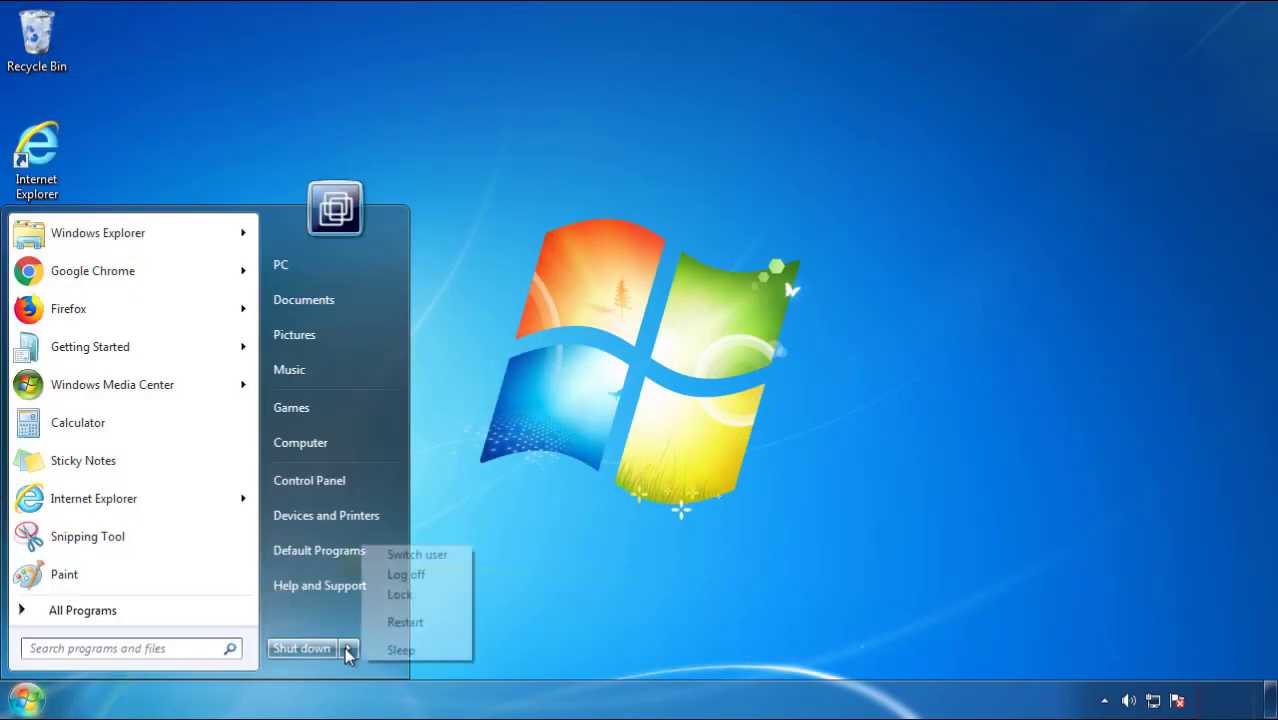
pyautogui.click(664, 545)
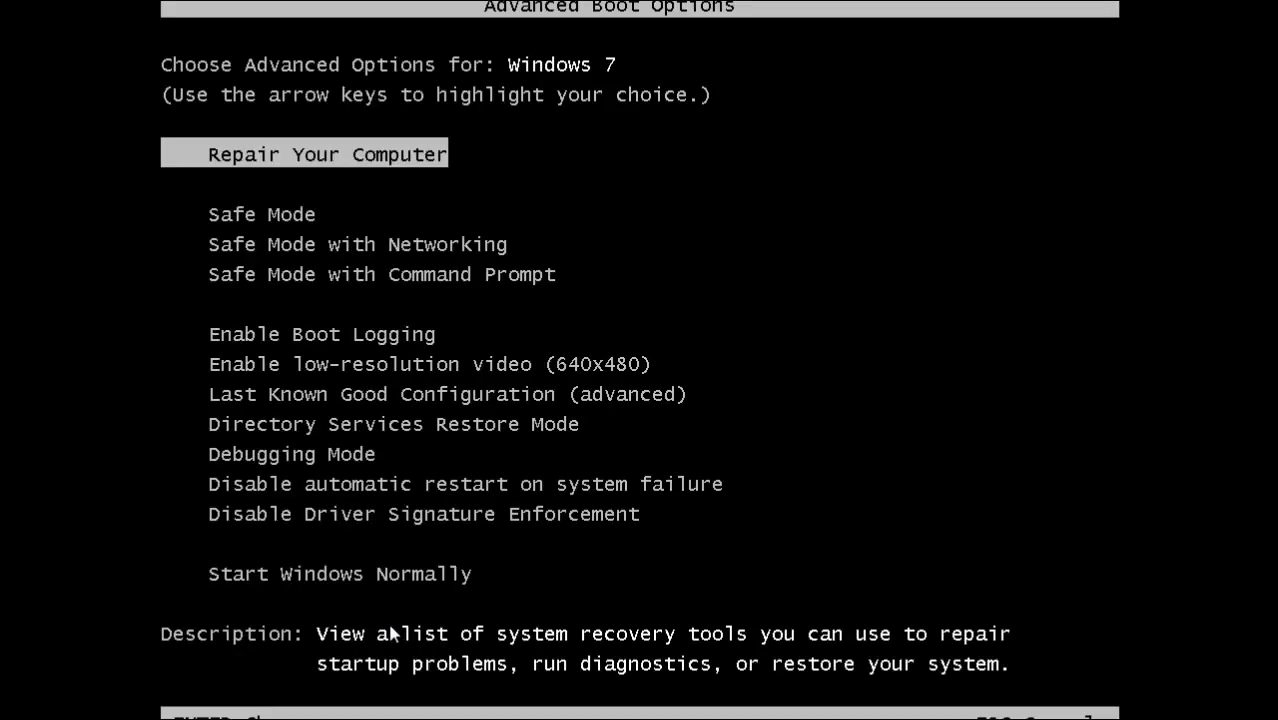
pyautogui.press('Down')
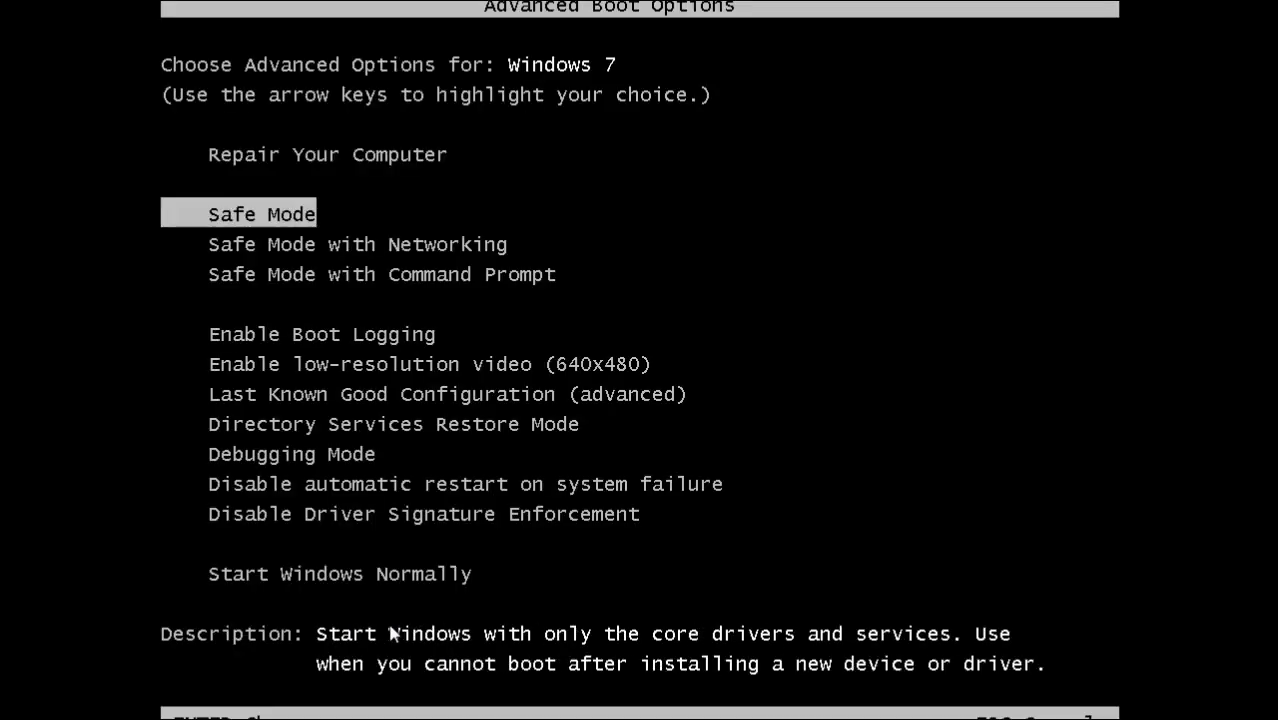
pyautogui.press('Return')
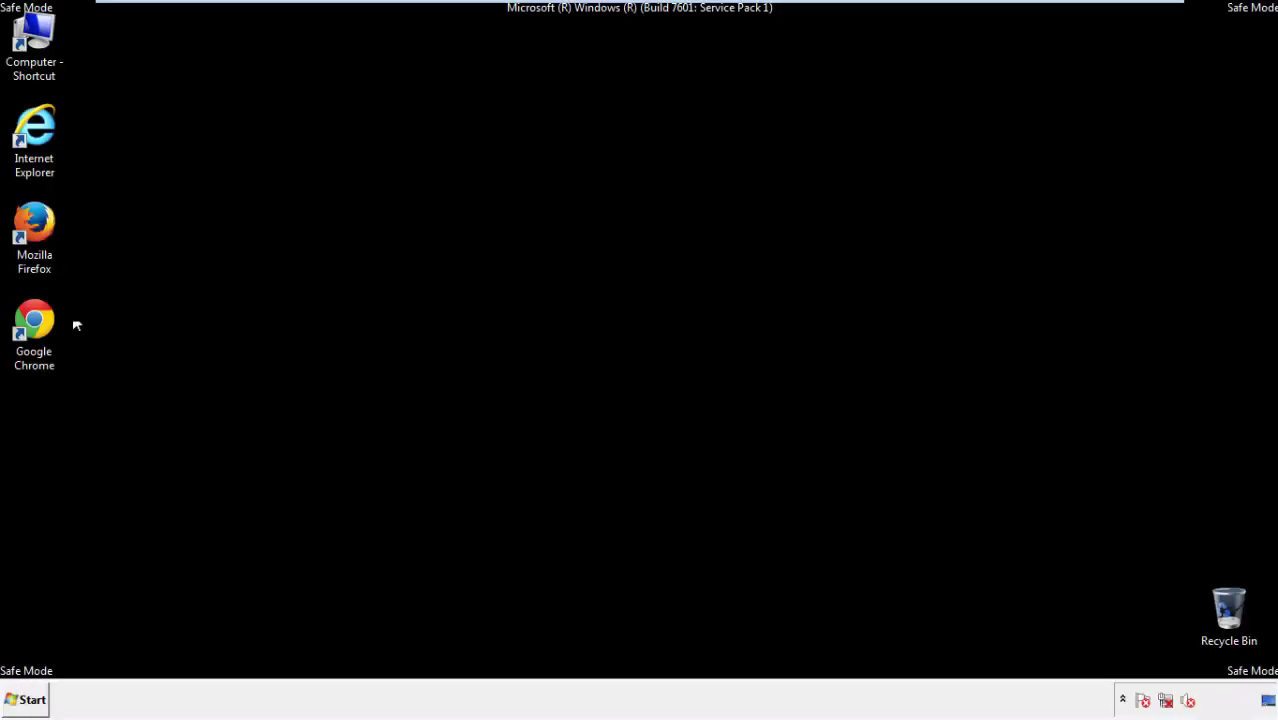
# - Launch Firefox, decline the default-browser prompt, and keep the menu bar visible
pyautogui.doubleClick(40, 228)
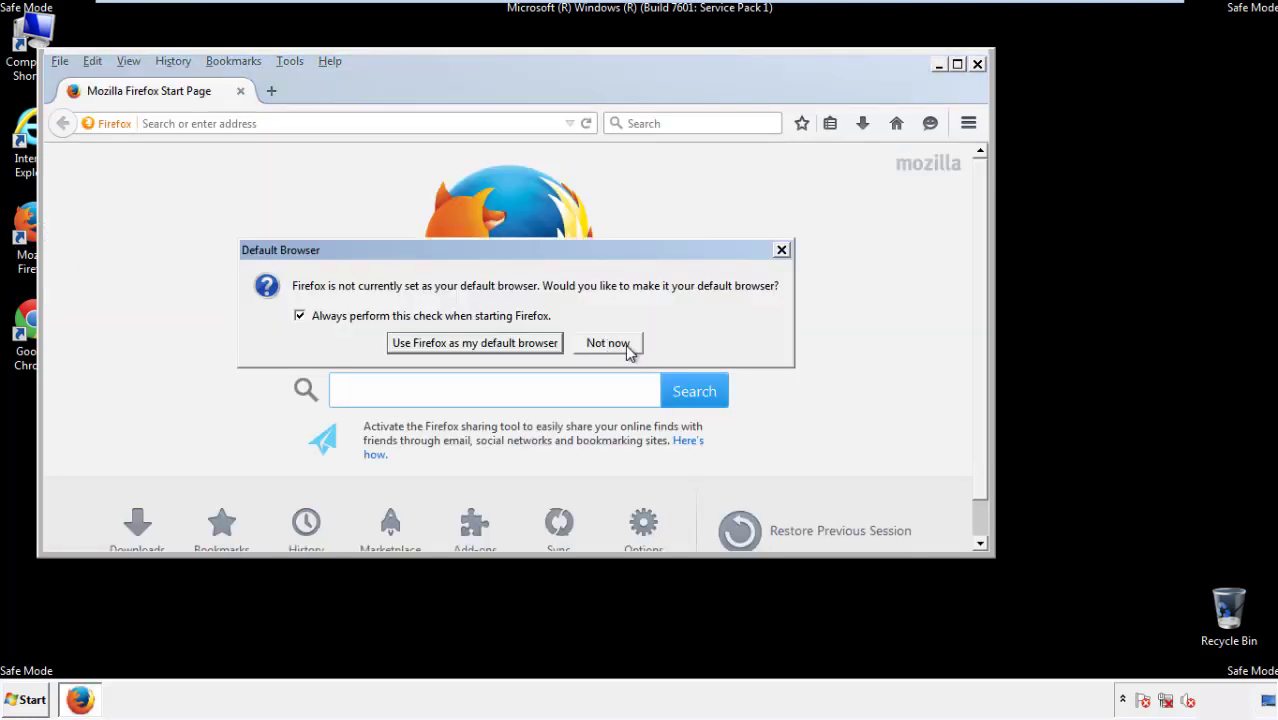
pyautogui.click(624, 343)
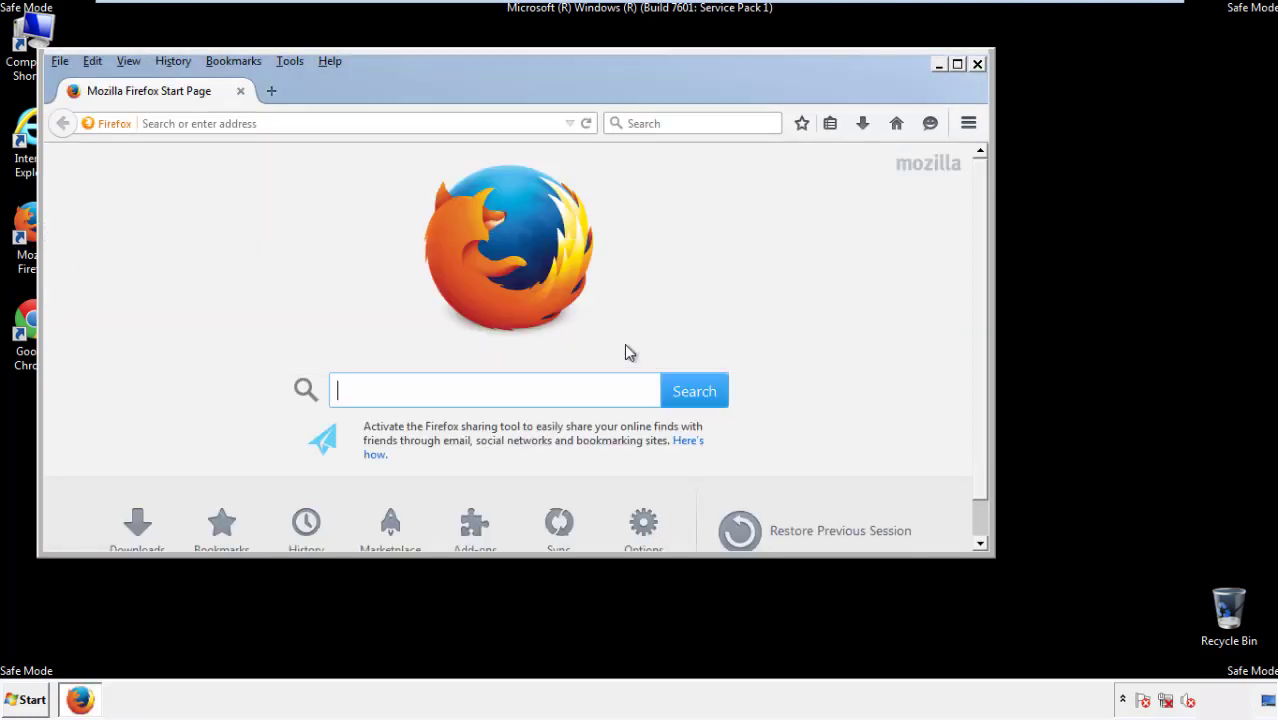
pyautogui.rightClick(393, 88)
pyautogui.click(428, 149)
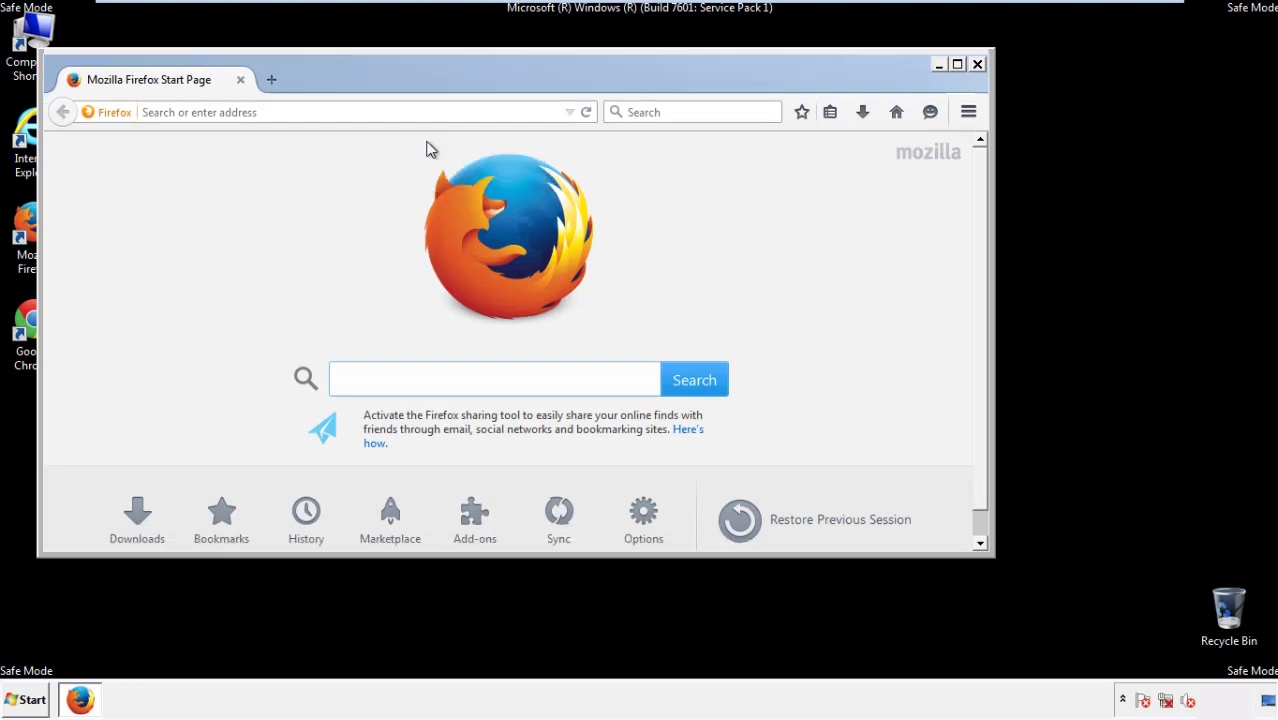
pyautogui.rightClick(401, 81)
pyautogui.click(418, 155)
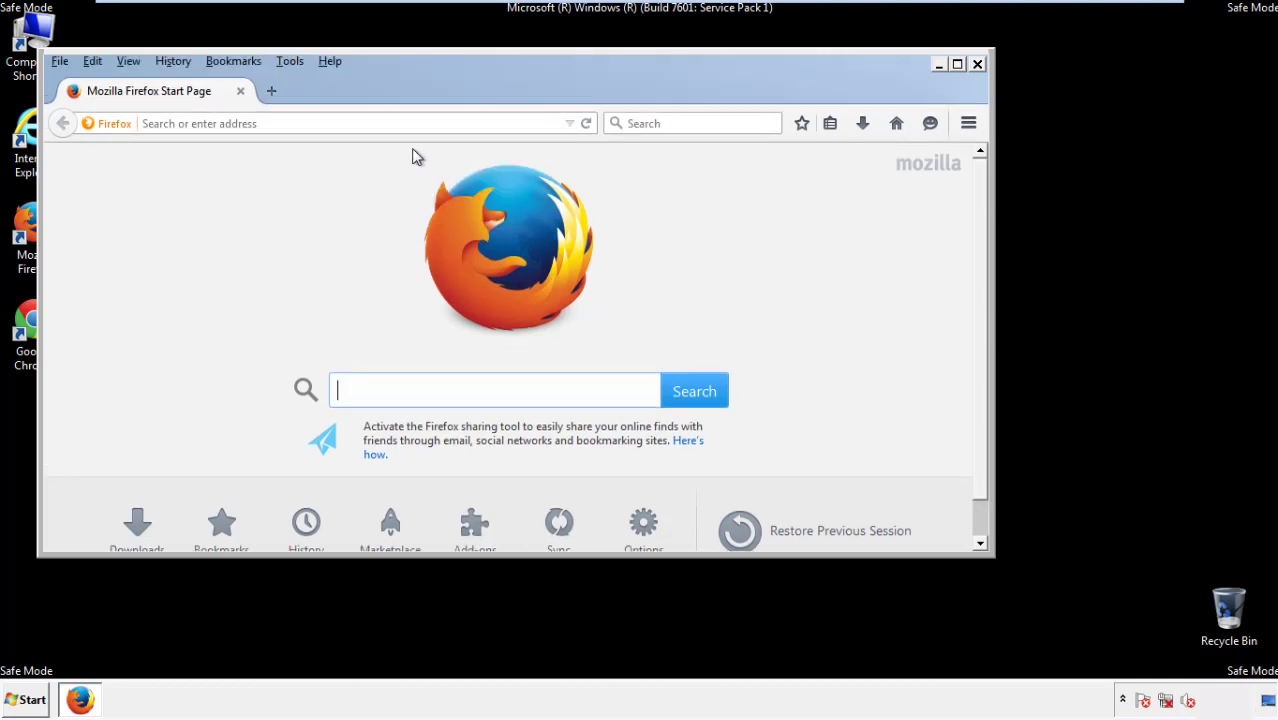
# - Clear Firefox's recent history for time range Everything with every data item ticked
pyautogui.click(173, 61)
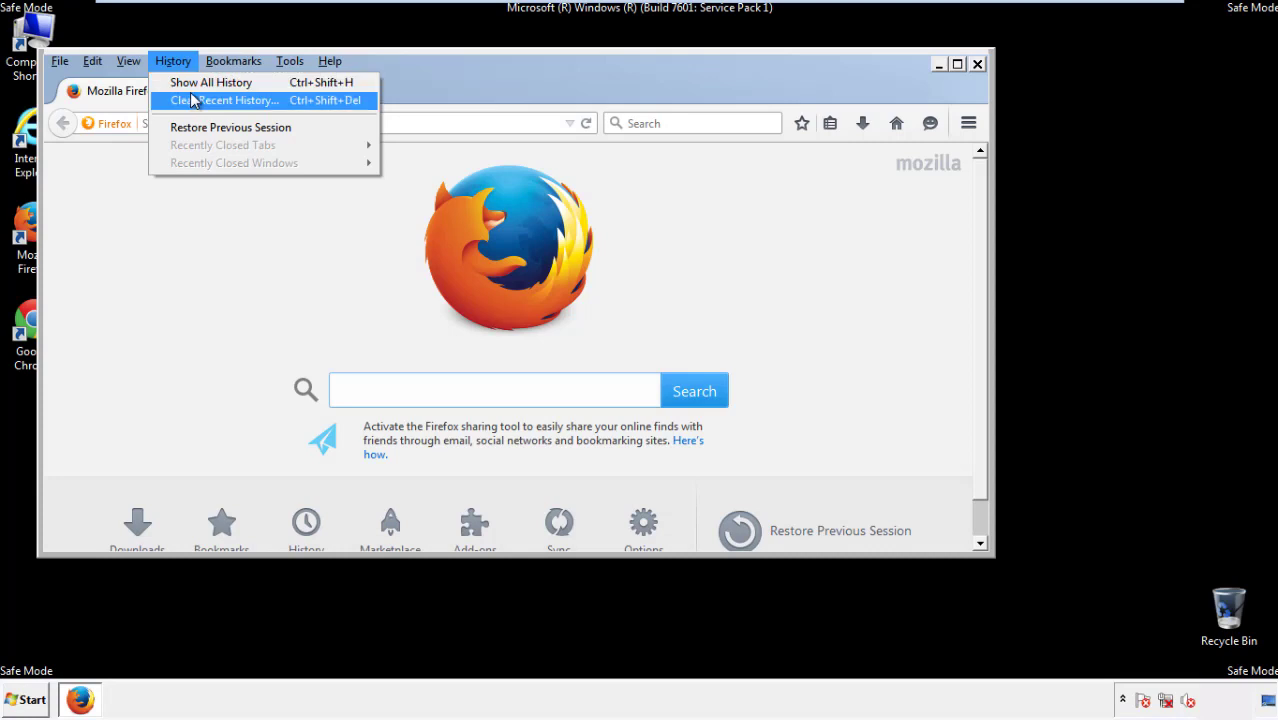
pyautogui.click(193, 99)
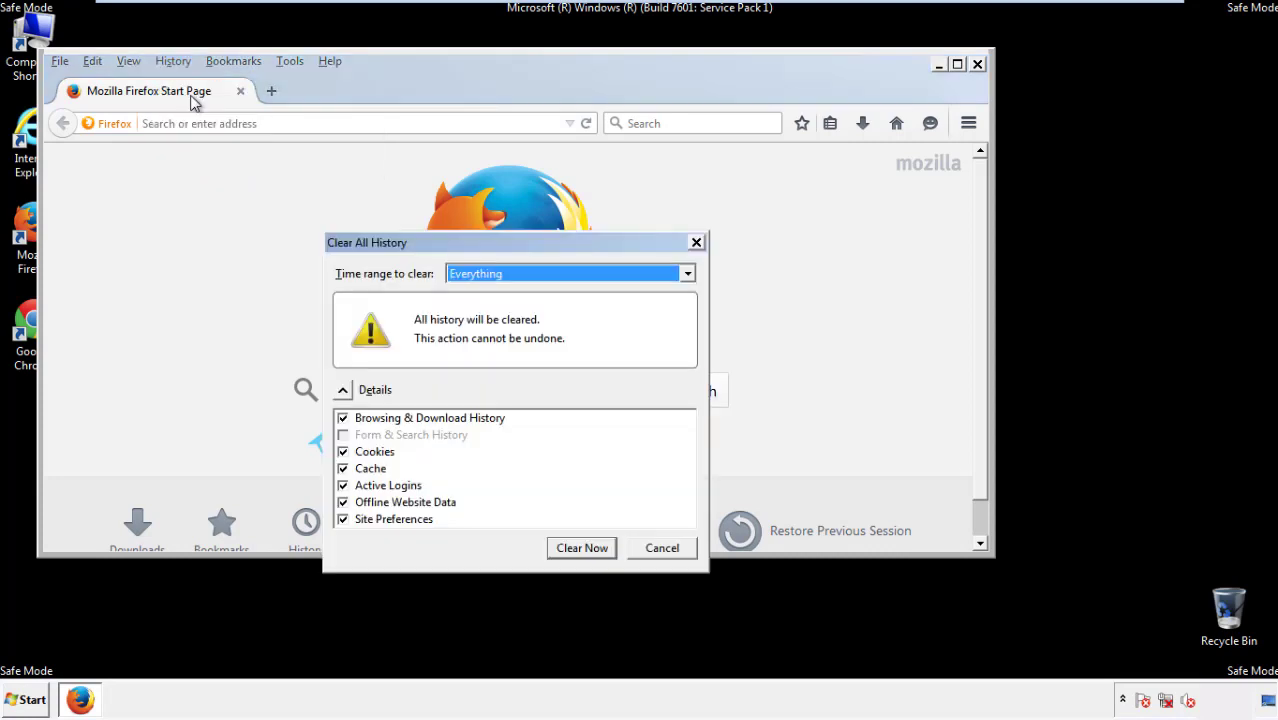
pyautogui.click(470, 274)
pyautogui.click(479, 375)
pyautogui.click(343, 502)
pyautogui.click(343, 502)
pyautogui.click(343, 520)
pyautogui.click(343, 520)
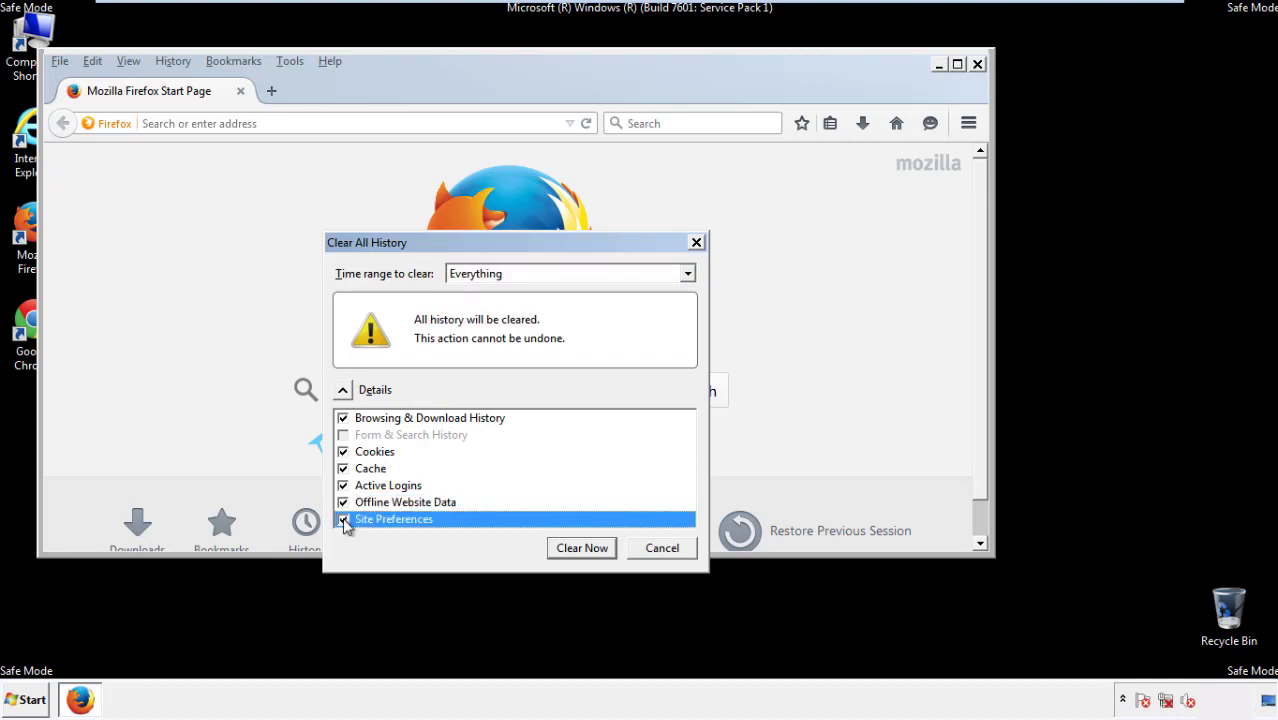
pyautogui.click(581, 548)
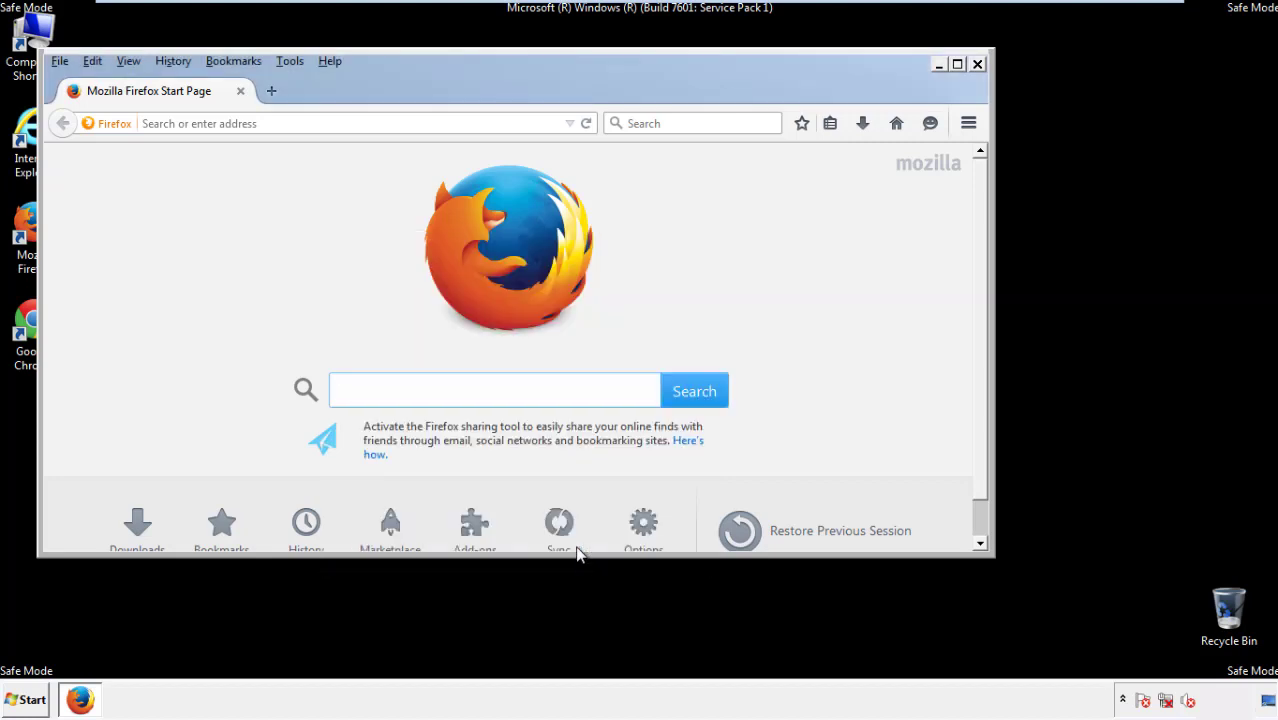
# - Refresh Firefox to its defaults via Troubleshooting Information and decline the default-browser prompt
pyautogui.click(329, 61)
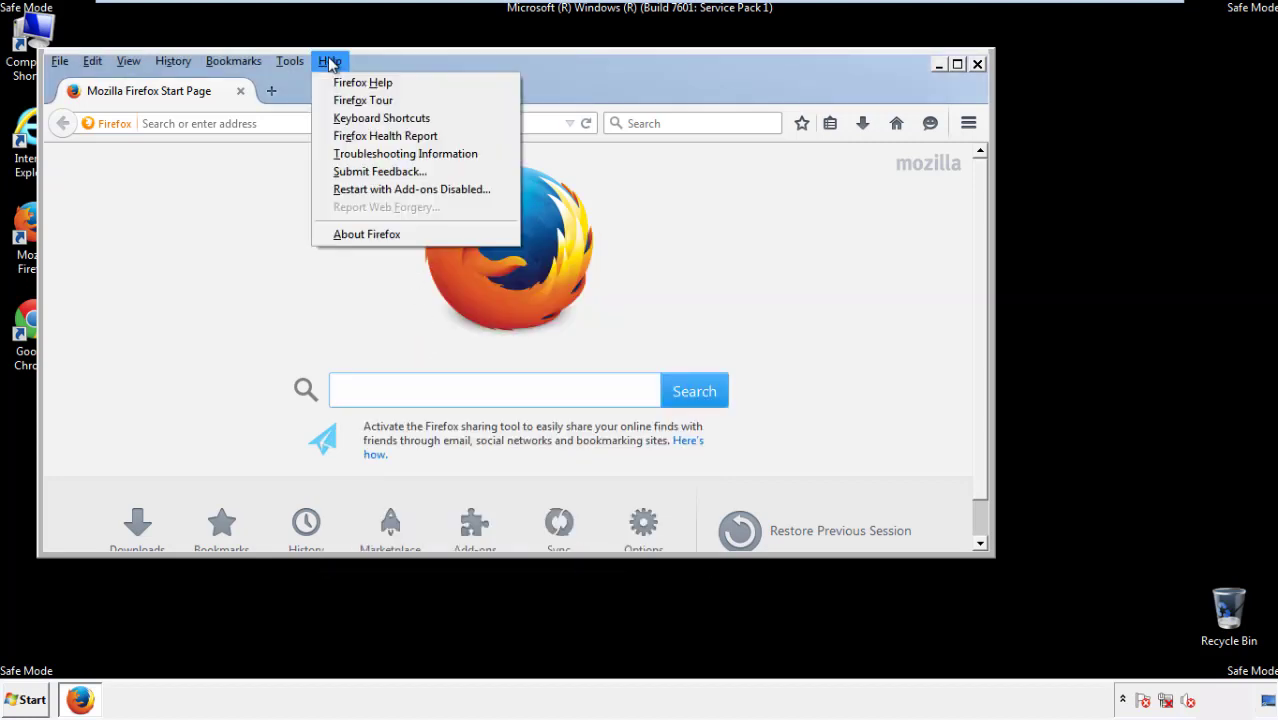
pyautogui.click(372, 154)
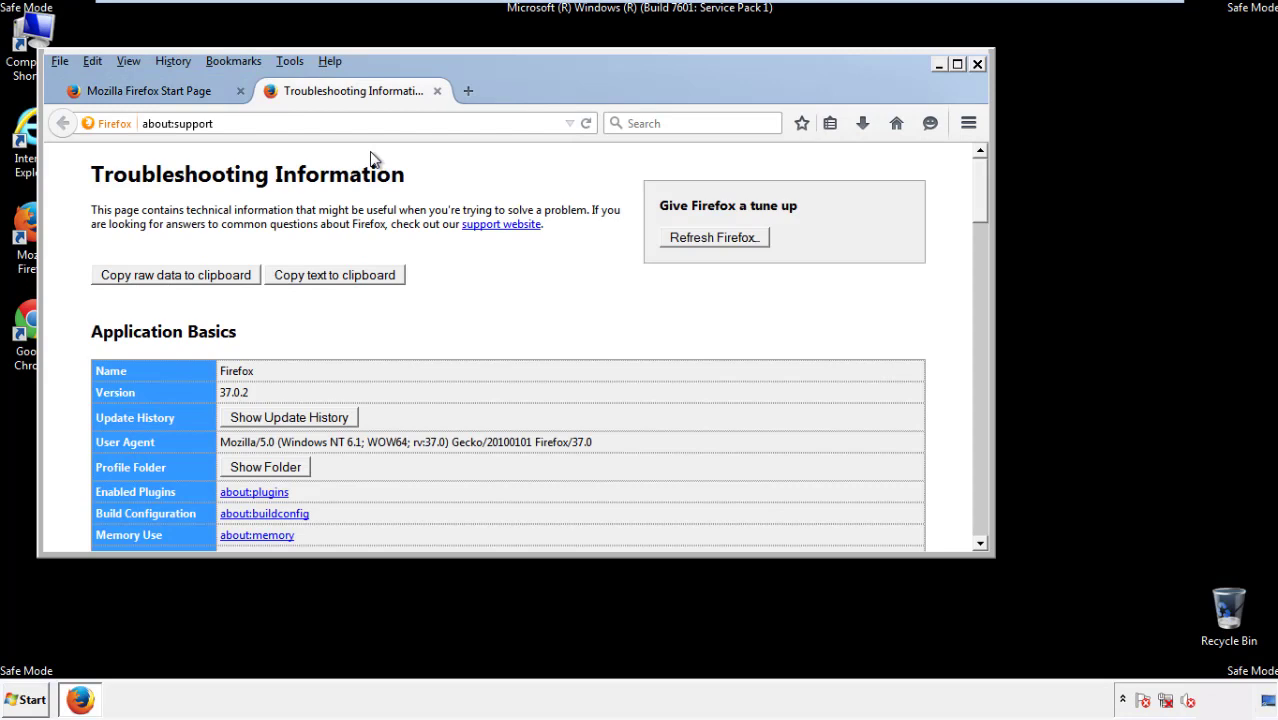
pyautogui.click(743, 240)
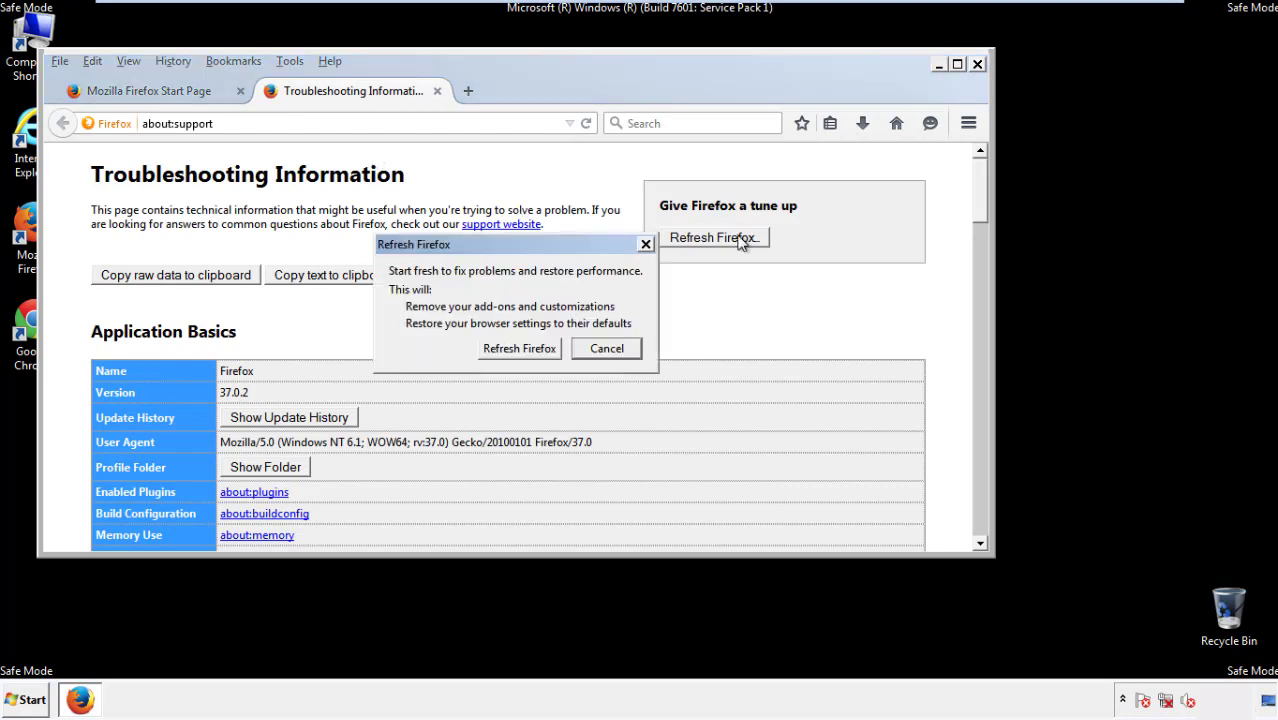
pyautogui.click(519, 348)
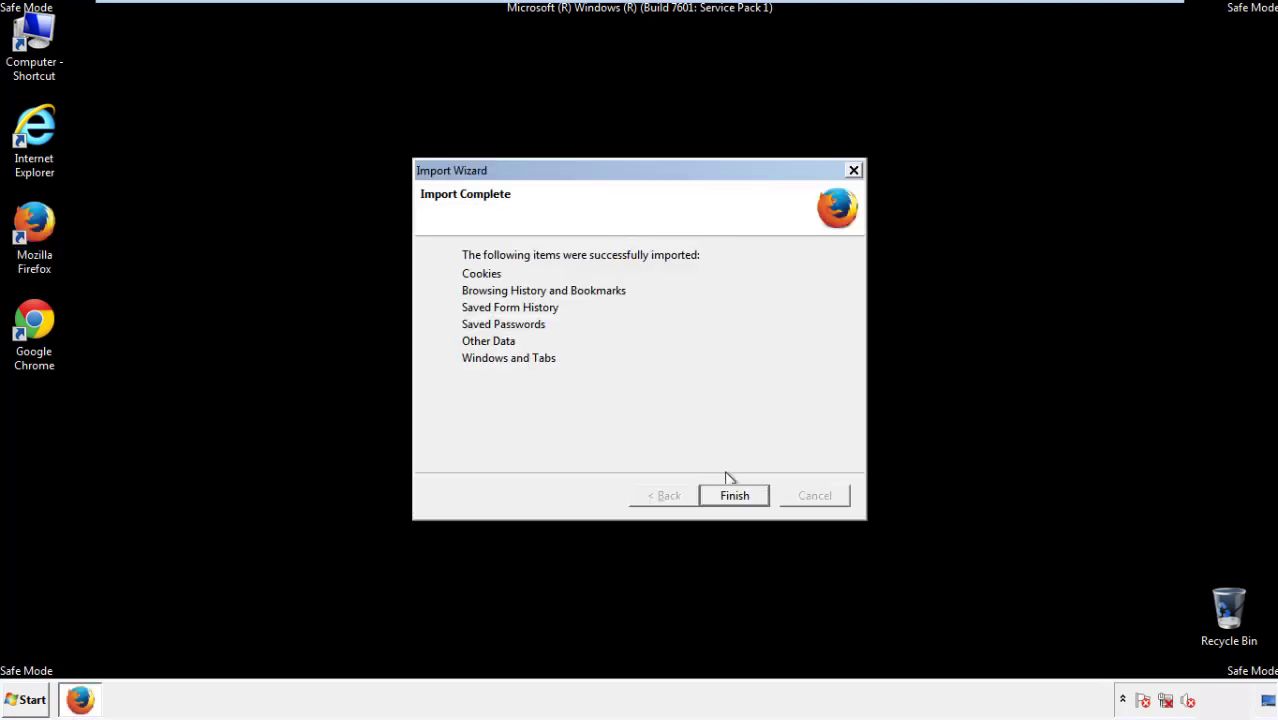
pyautogui.click(735, 496)
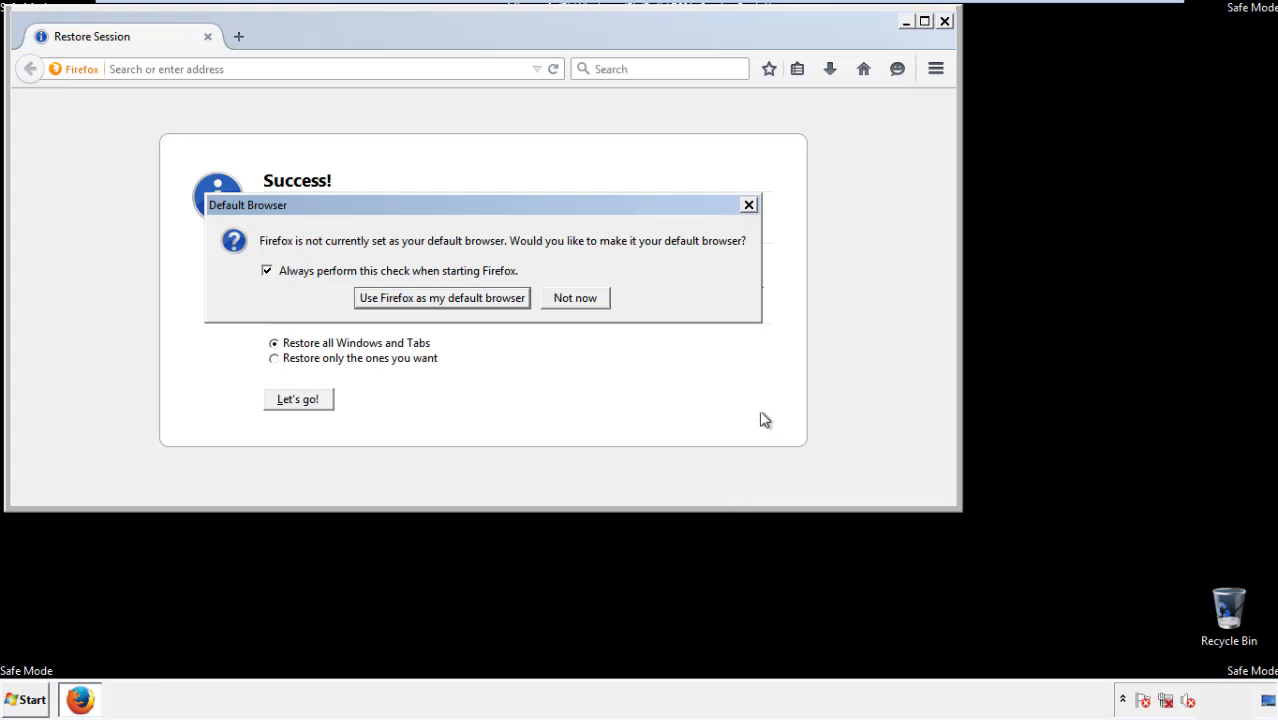
pyautogui.click(576, 300)
# - Close Firefox, launch Google Chrome, and stop its default-browser prompt
pyautogui.click(944, 21)
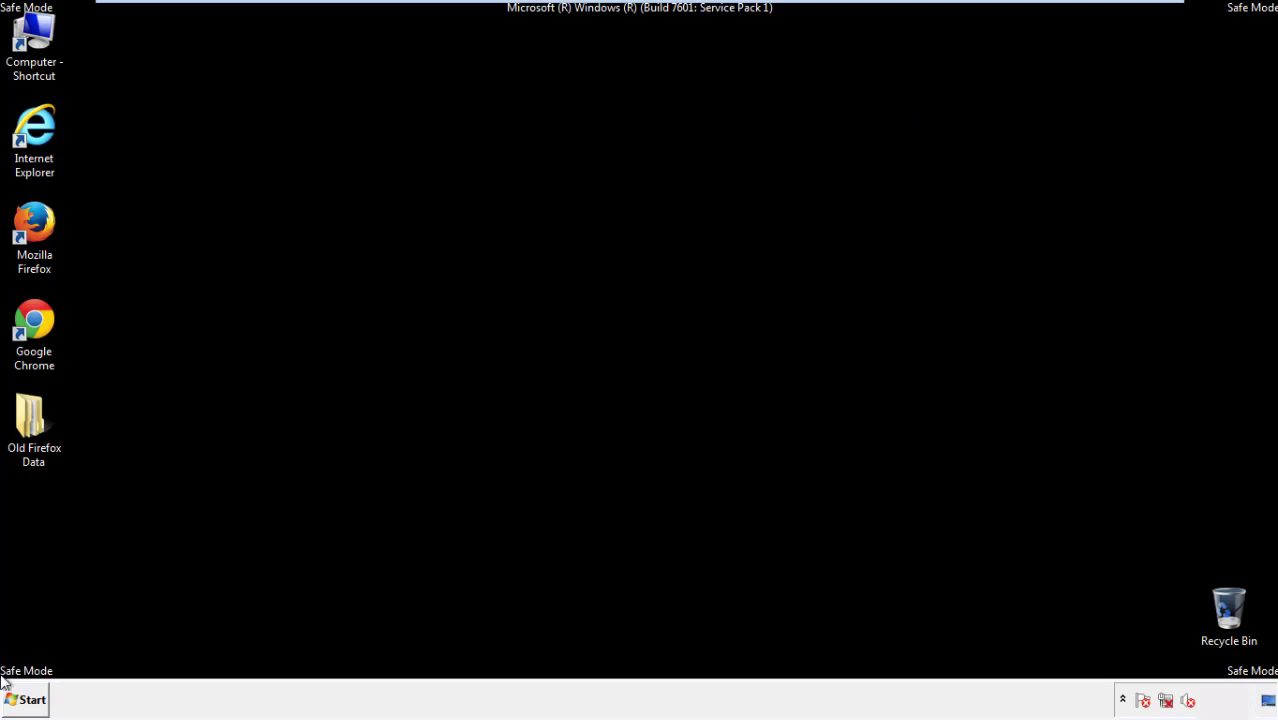
pyautogui.click(30, 318)
pyautogui.doubleClick(30, 318)
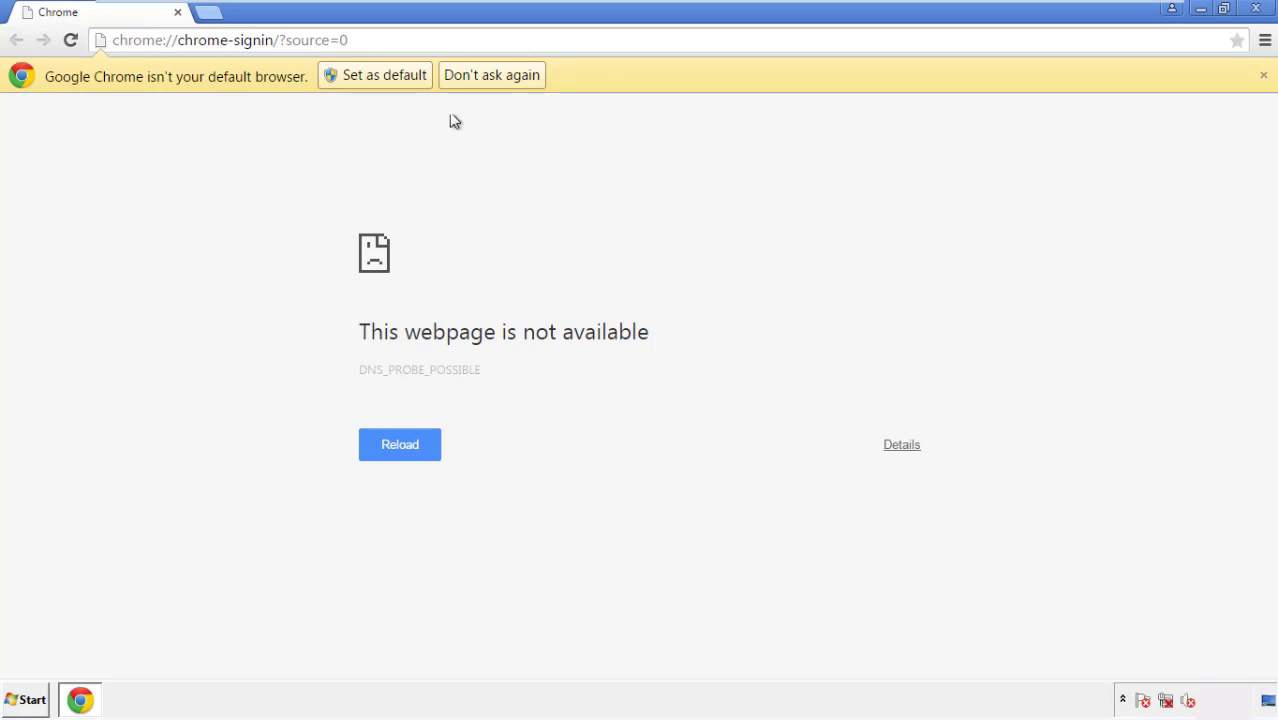
pyautogui.click(516, 81)
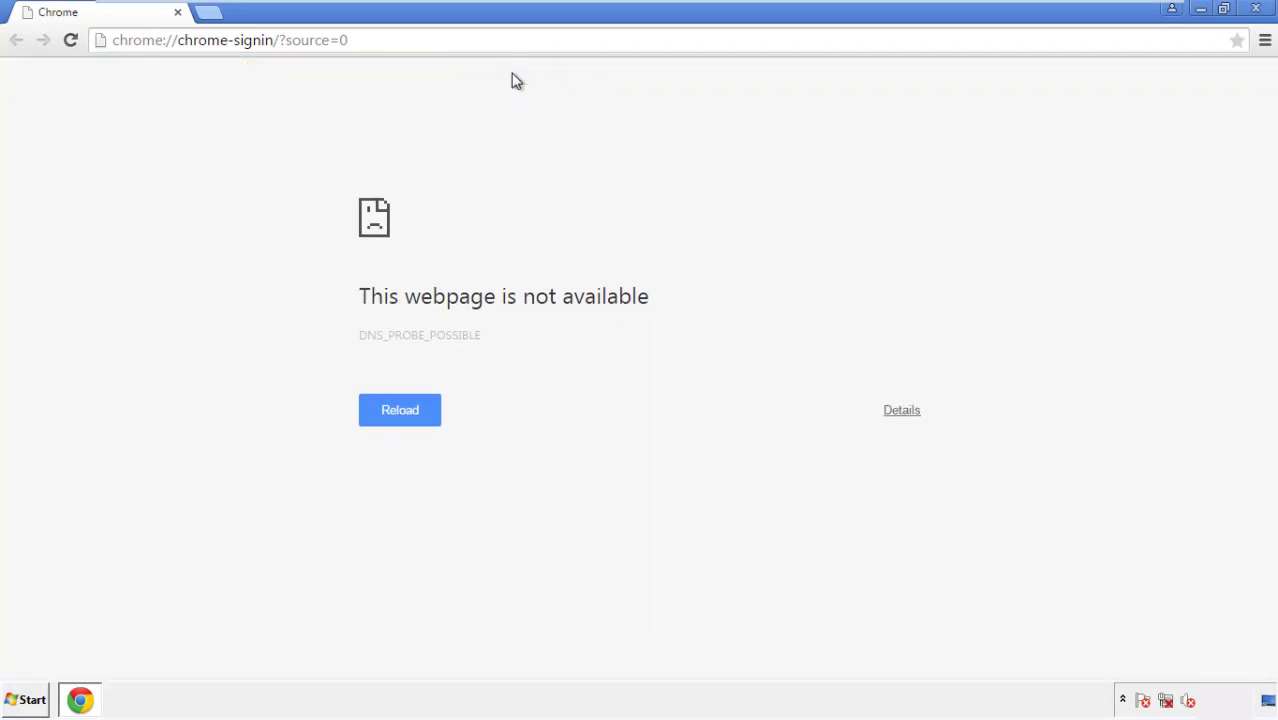
# - Go to Chrome's History page from Settings and choose 'Clear browsing data...'
pyautogui.click(1265, 42)
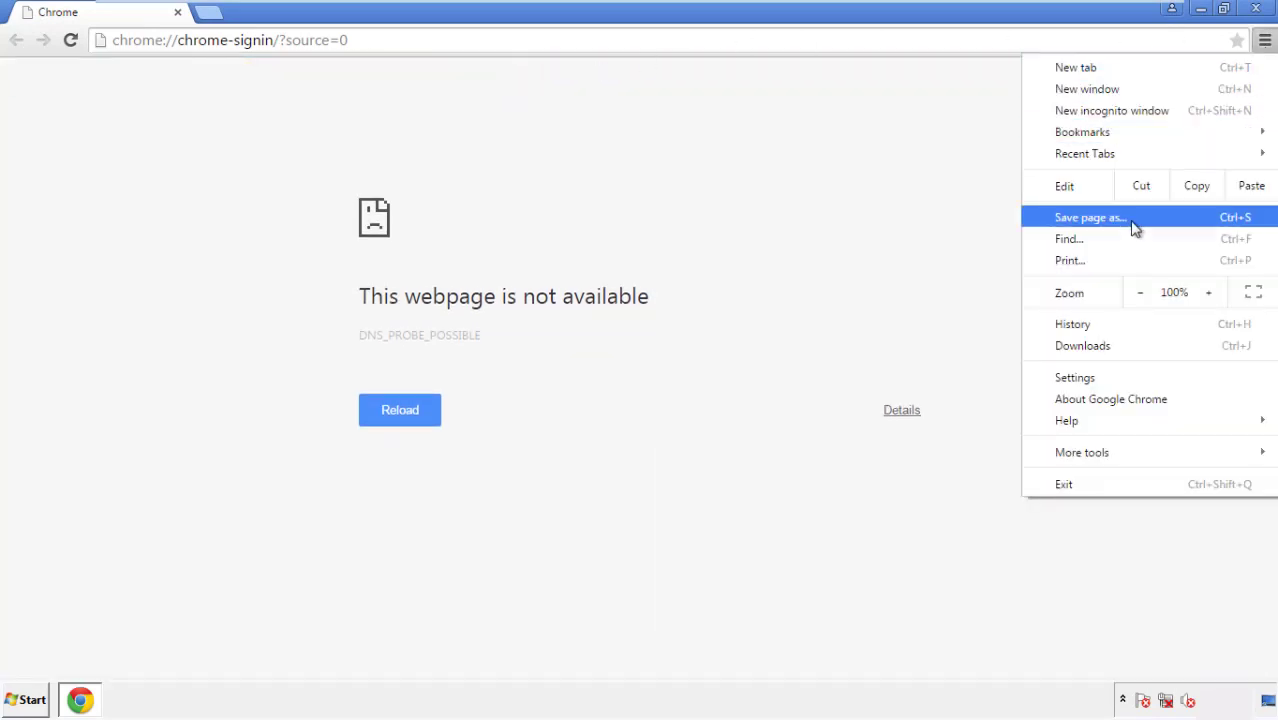
pyautogui.click(1080, 378)
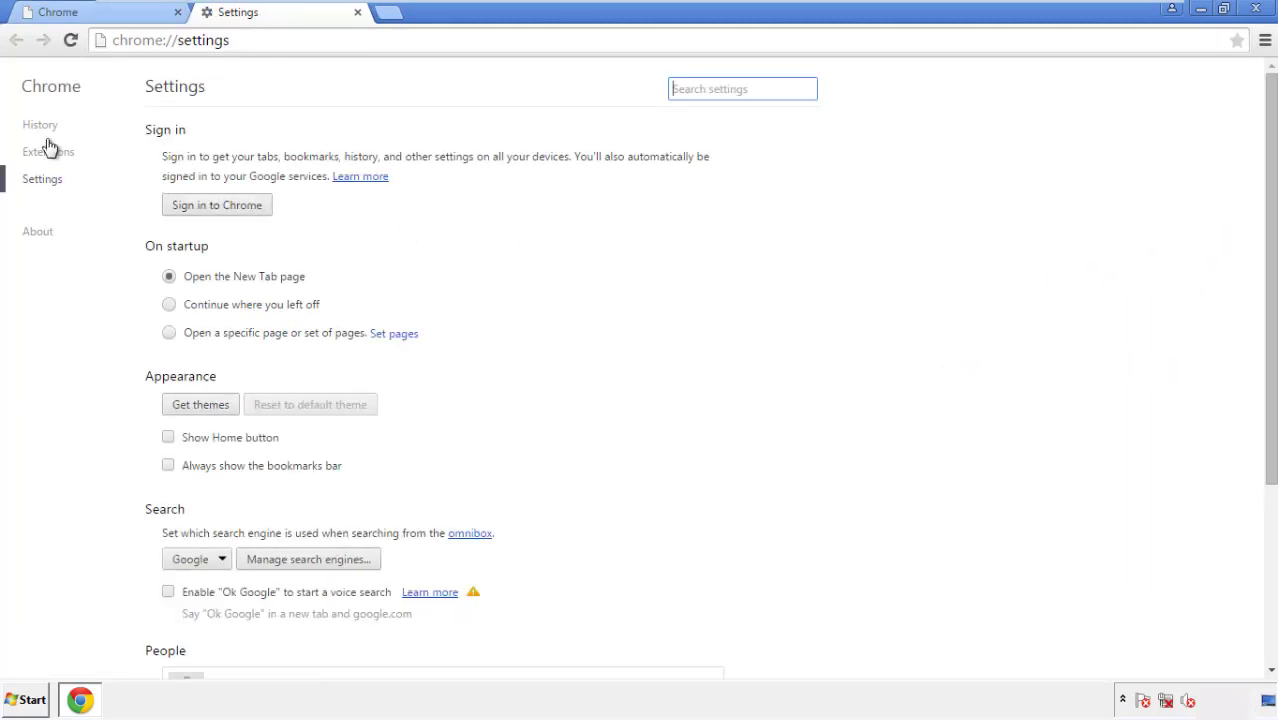
pyautogui.click(45, 128)
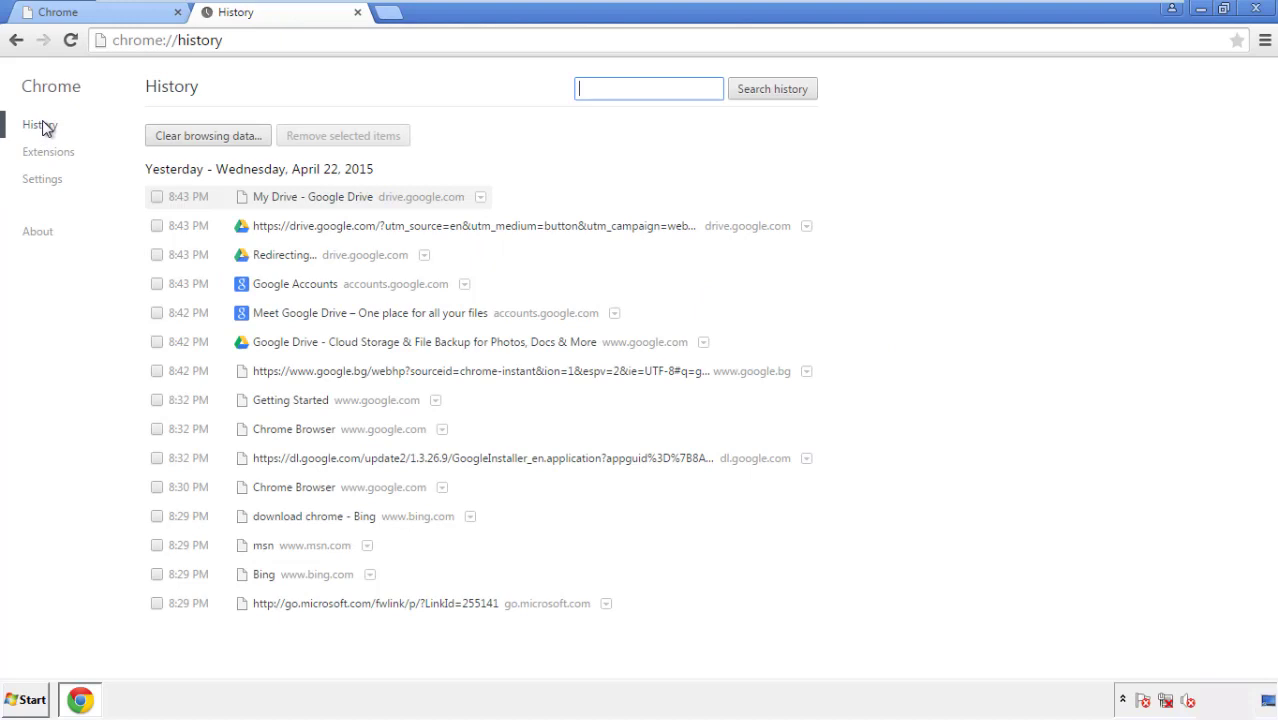
pyautogui.click(193, 139)
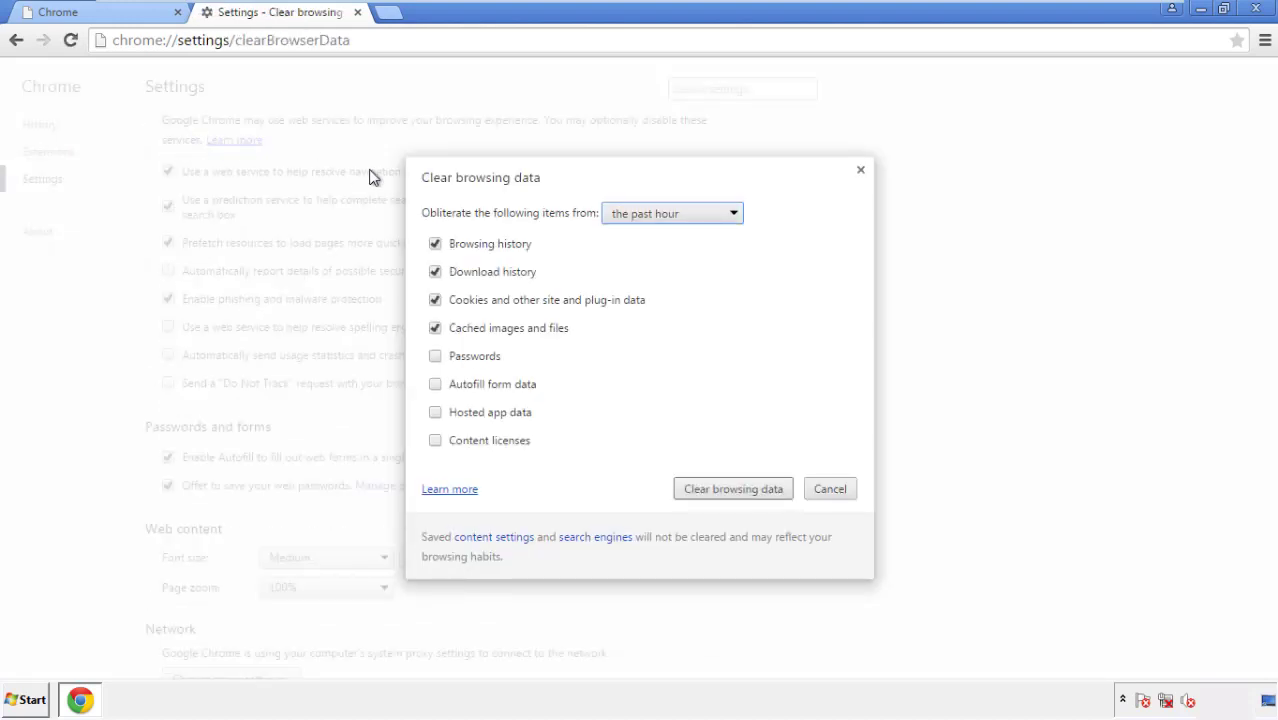
# - Clear Chrome browsing data from the beginning of time, including autofill form data
pyautogui.click(643, 215)
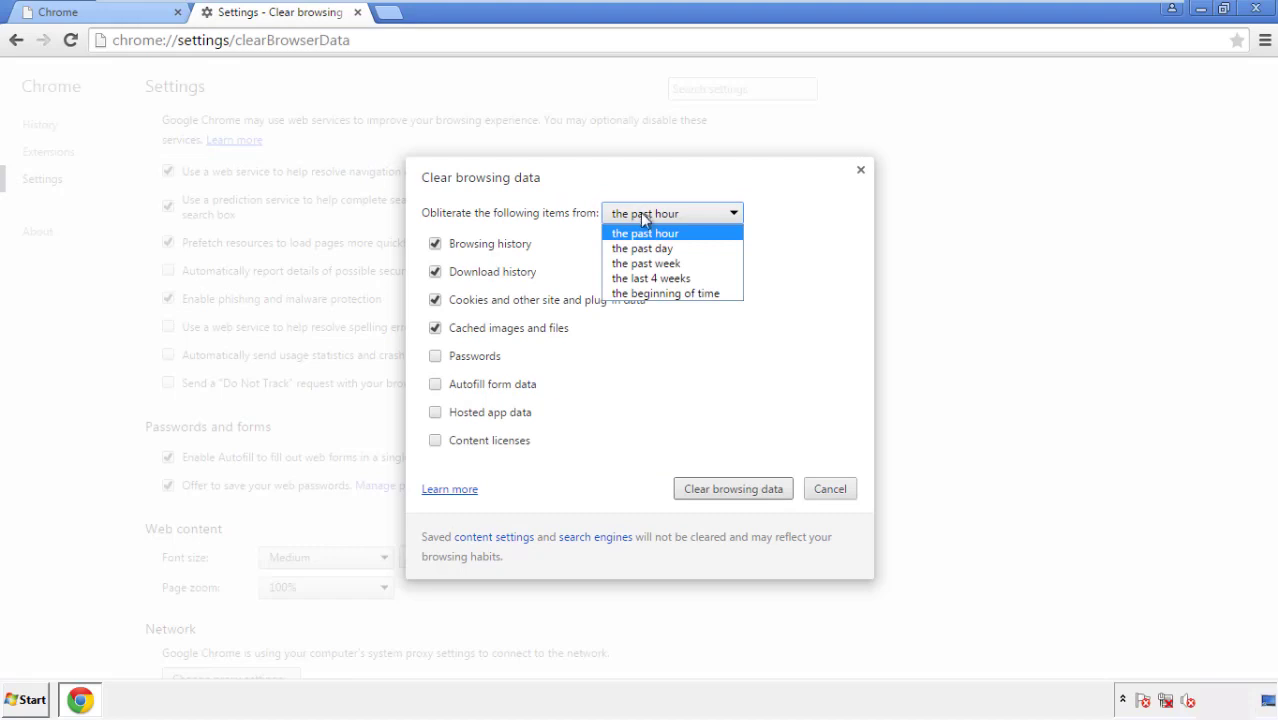
pyautogui.click(640, 296)
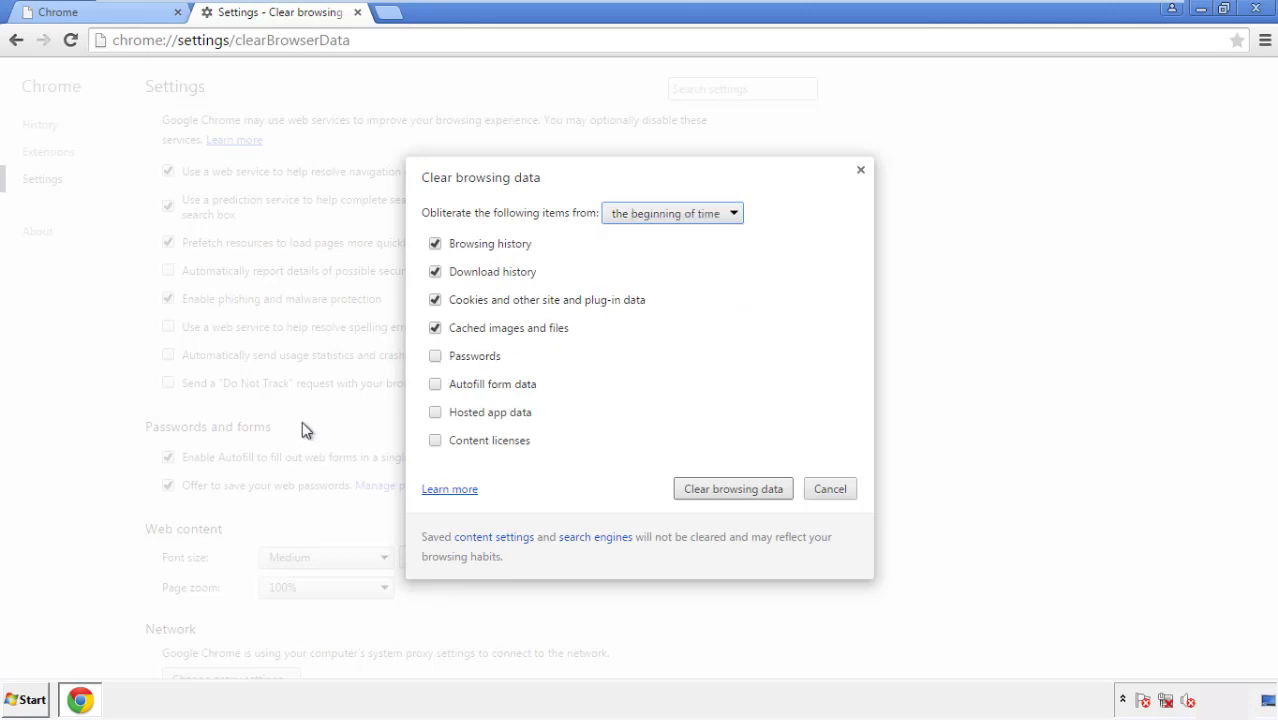
pyautogui.click(445, 390)
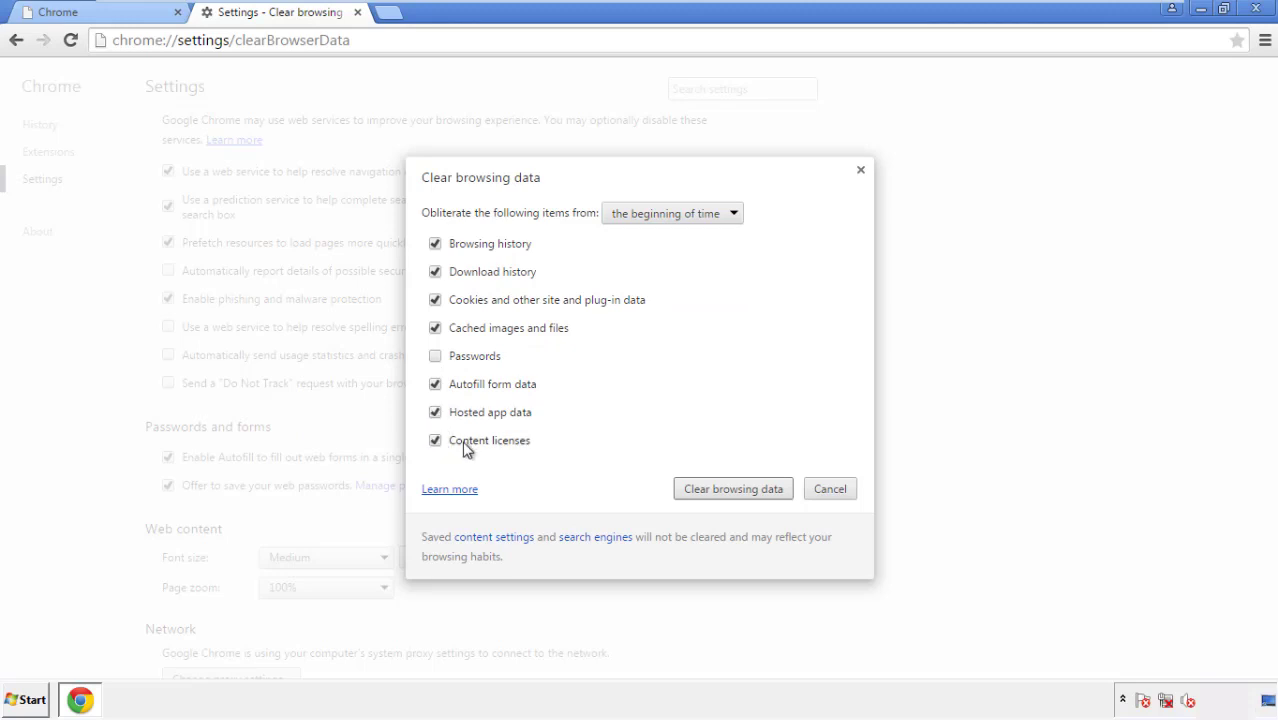
pyautogui.click(718, 492)
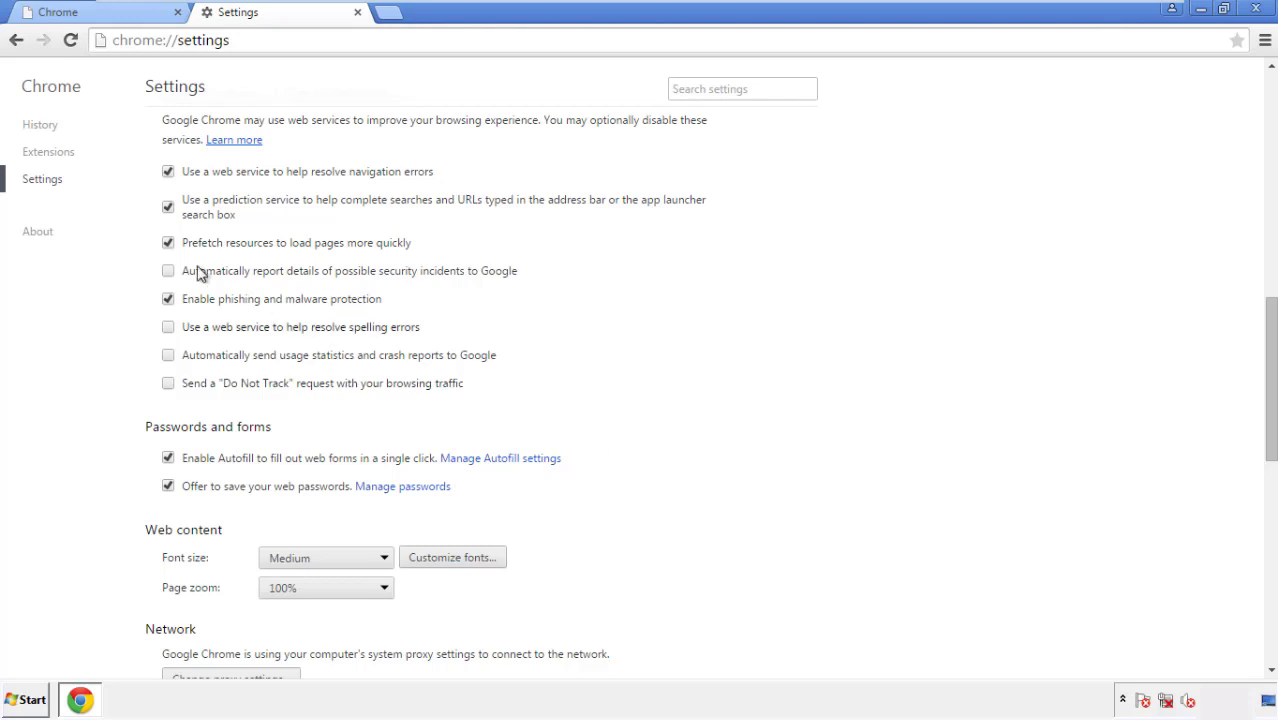
# - Reset Chrome's settings to their original defaults and close the browser
pyautogui.moveTo(1271, 318); pyautogui.dragTo(1240, 552)
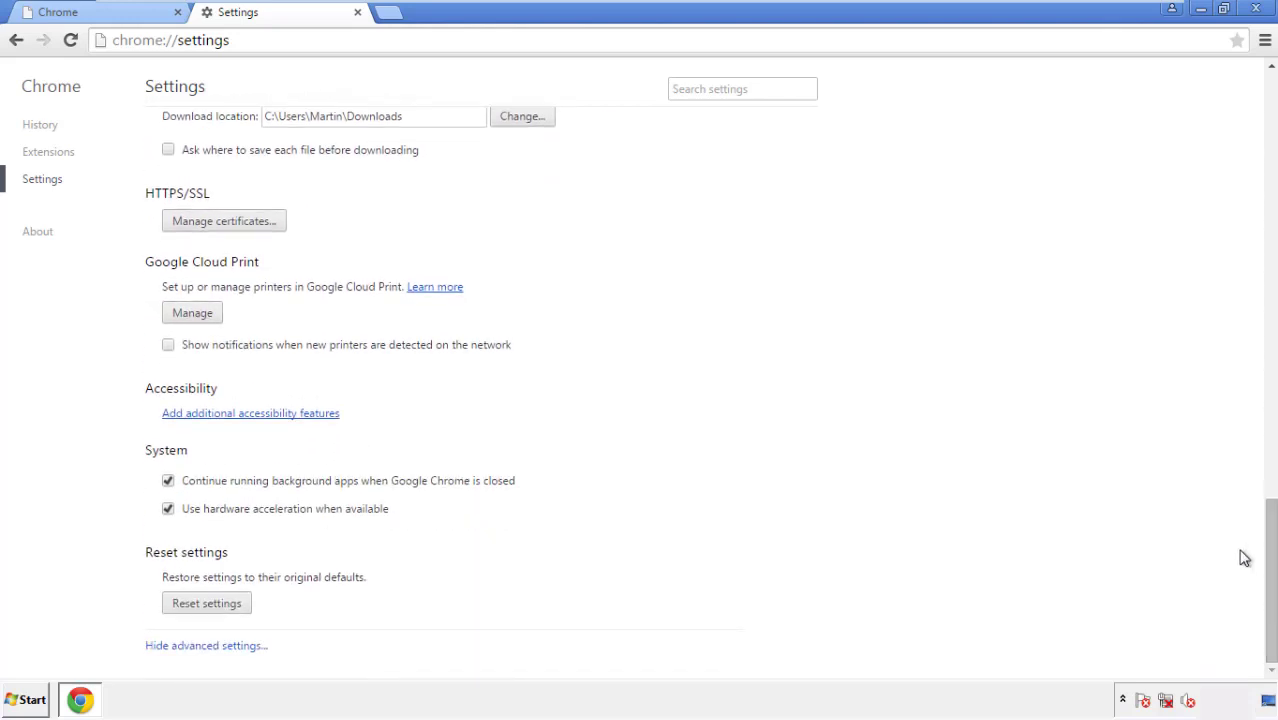
pyautogui.click(205, 604)
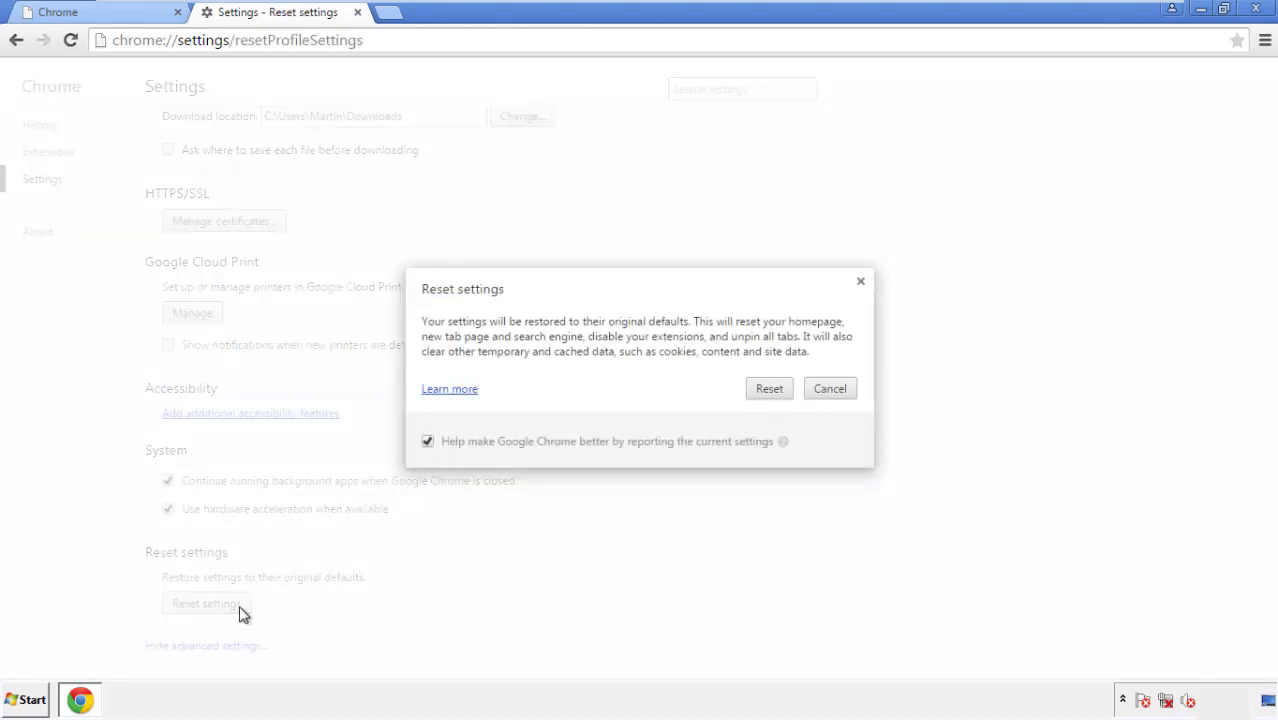
pyautogui.click(770, 389)
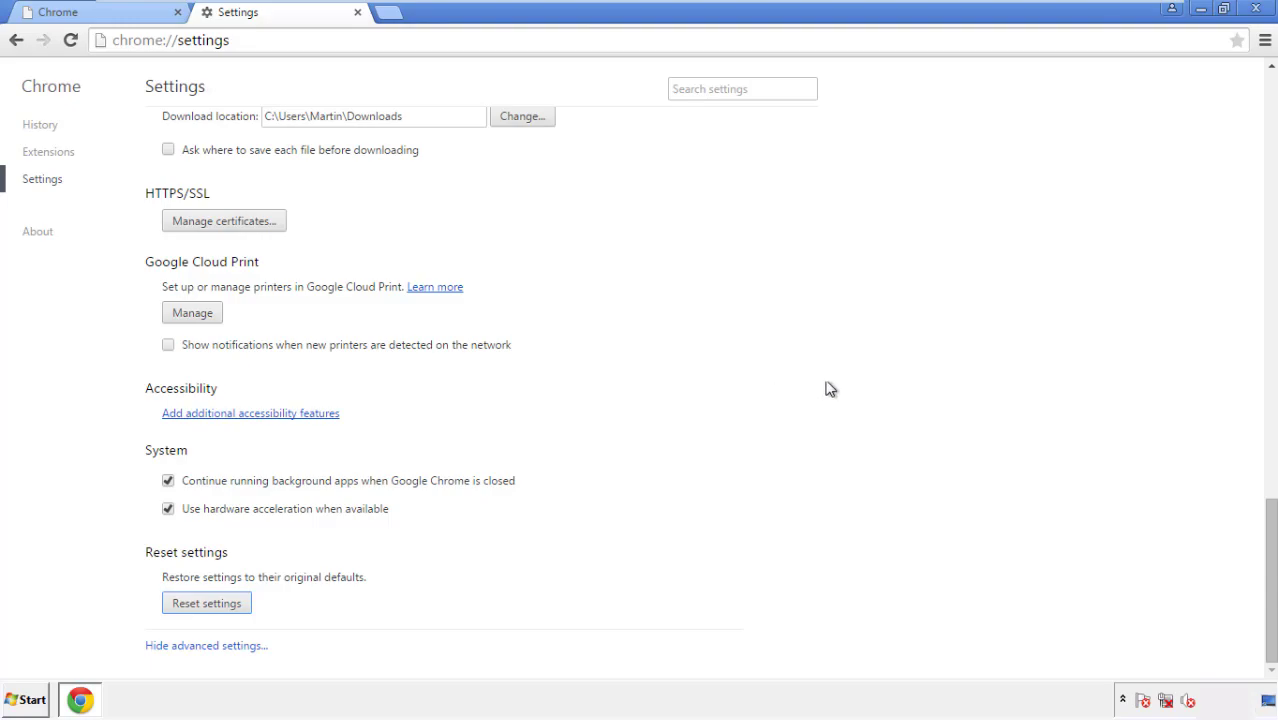
pyautogui.click(1255, 8)
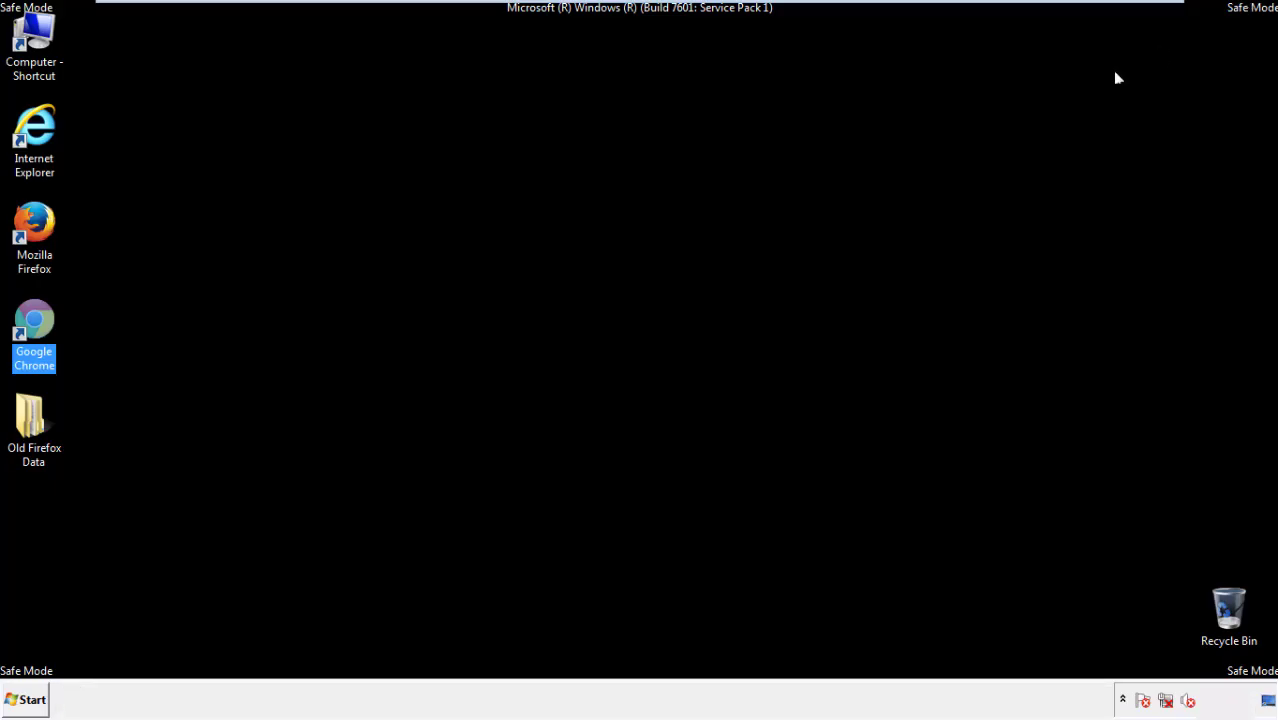
# - Launch Firefox, remove the Search Mine extension in the Add-ons manager, and close Firefox
pyautogui.click(690, 323)
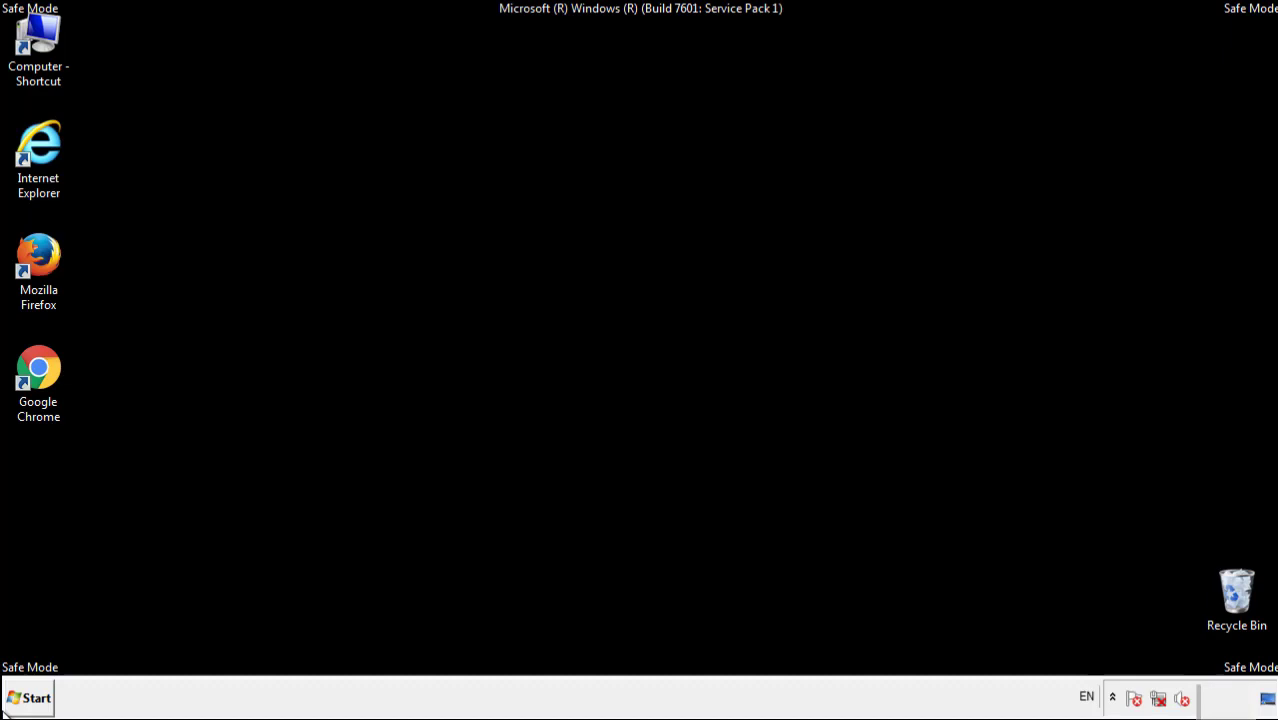
pyautogui.doubleClick(49, 250)
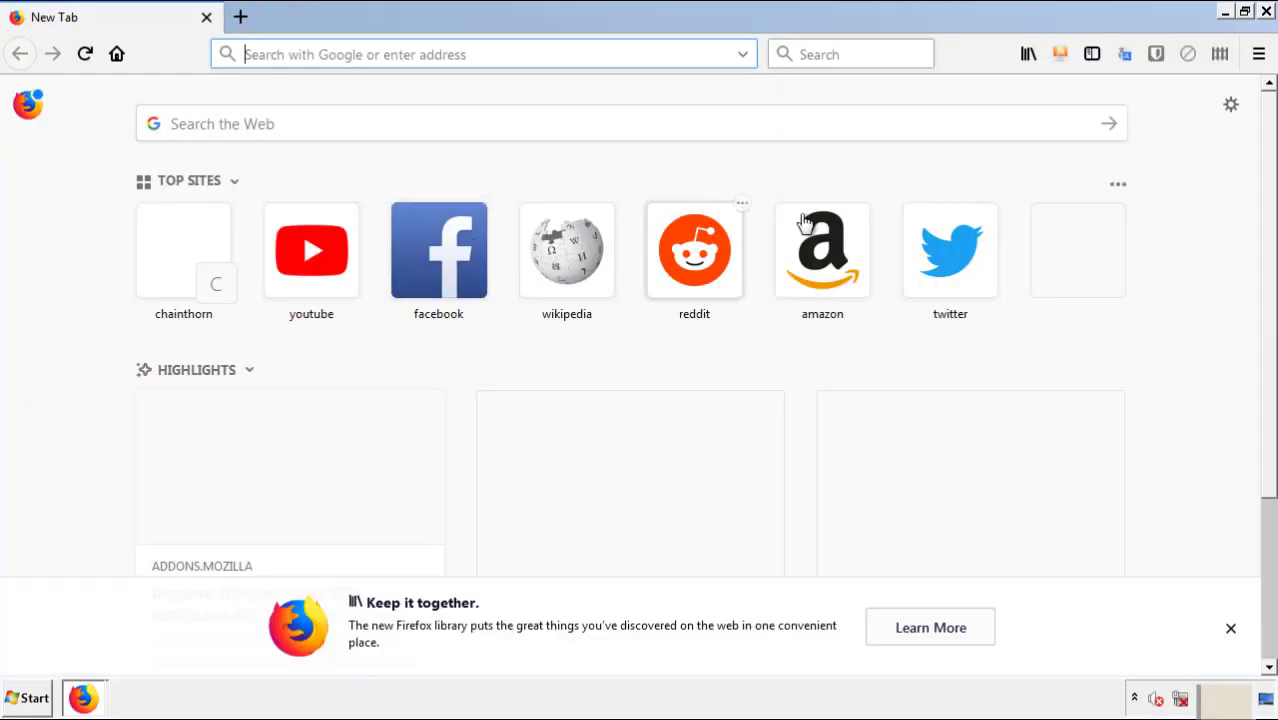
pyautogui.click(1258, 54)
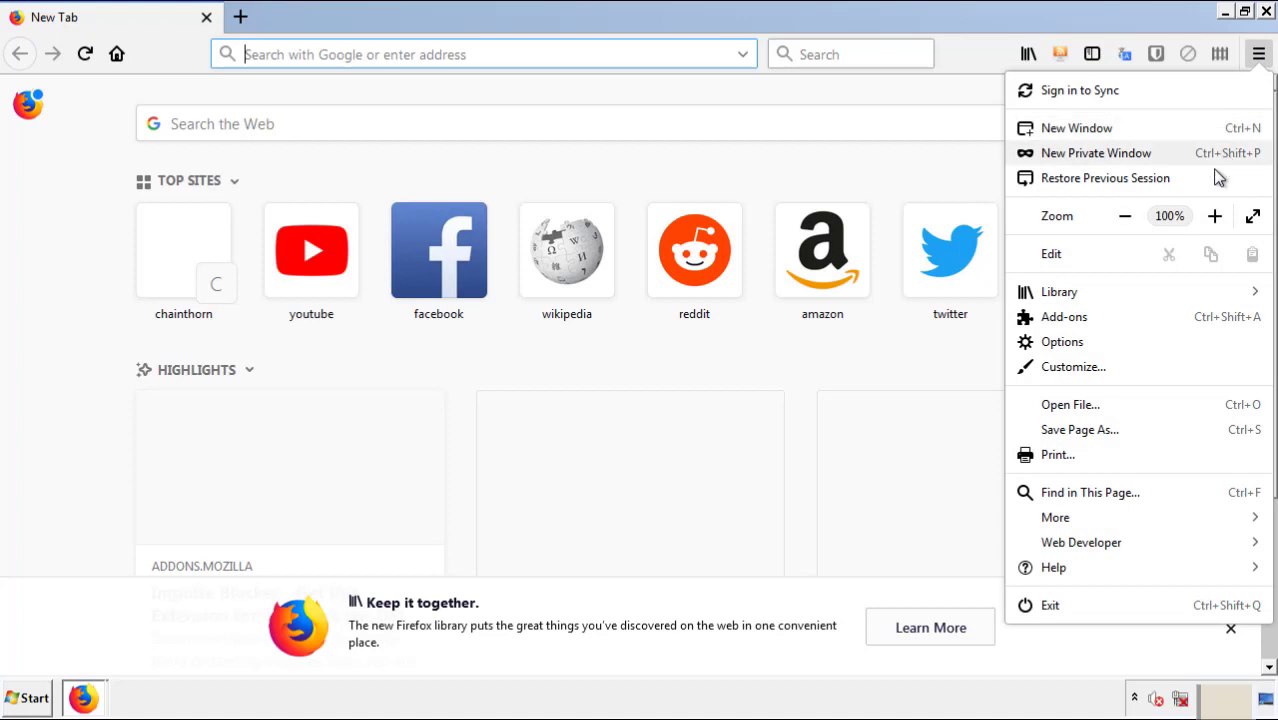
pyautogui.click(1064, 317)
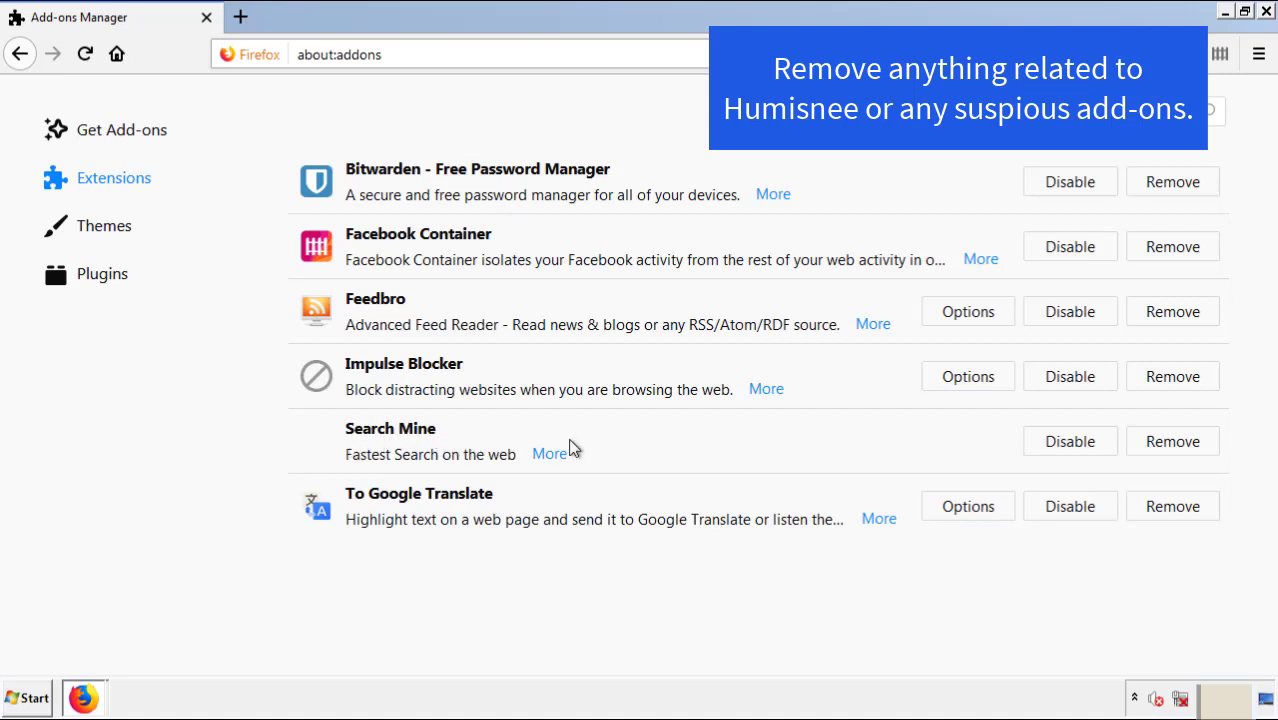
pyautogui.click(1167, 450)
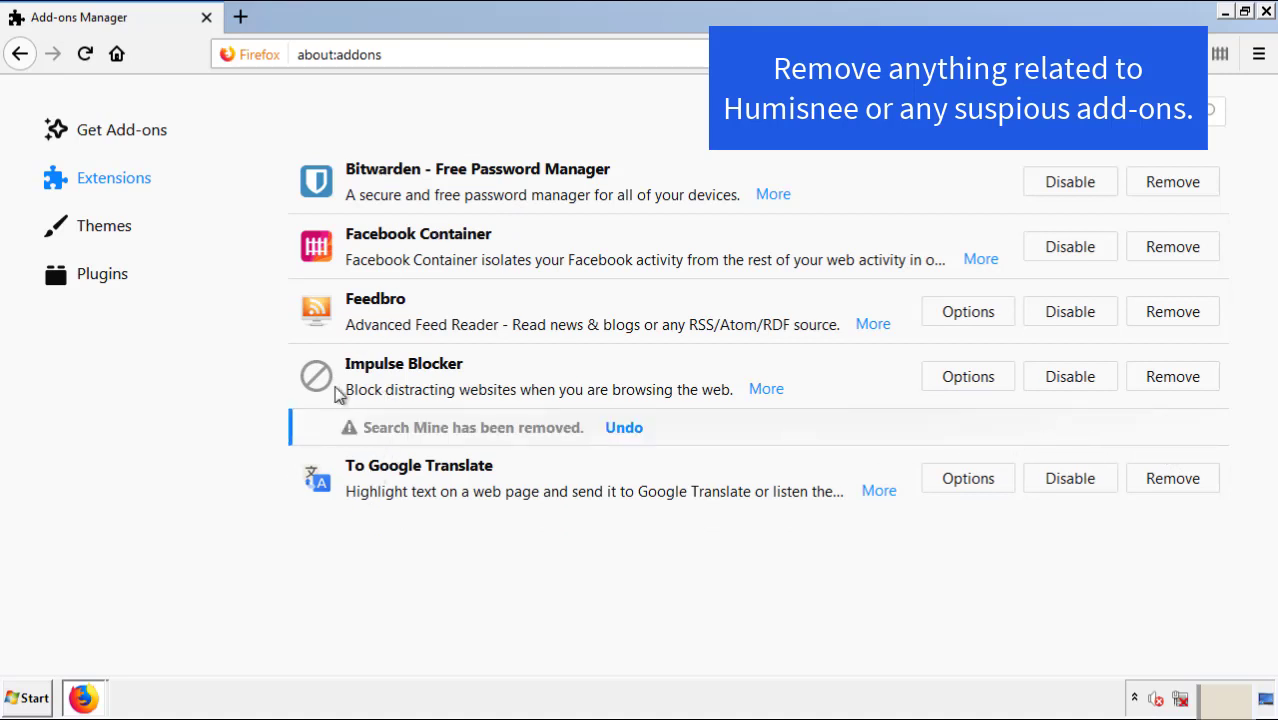
pyautogui.click(1267, 12)
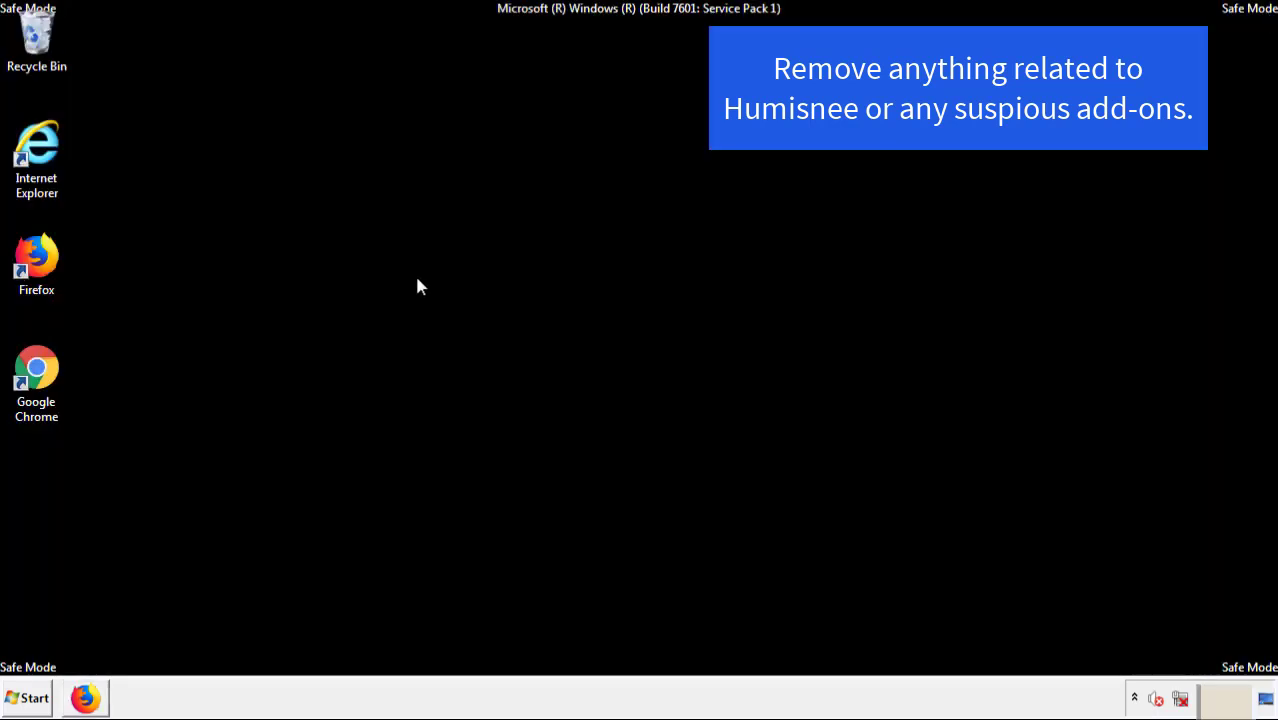
# - Open Chrome's Extensions page, remove the Search Mine extension, and close Chrome
pyautogui.doubleClick(35, 385)
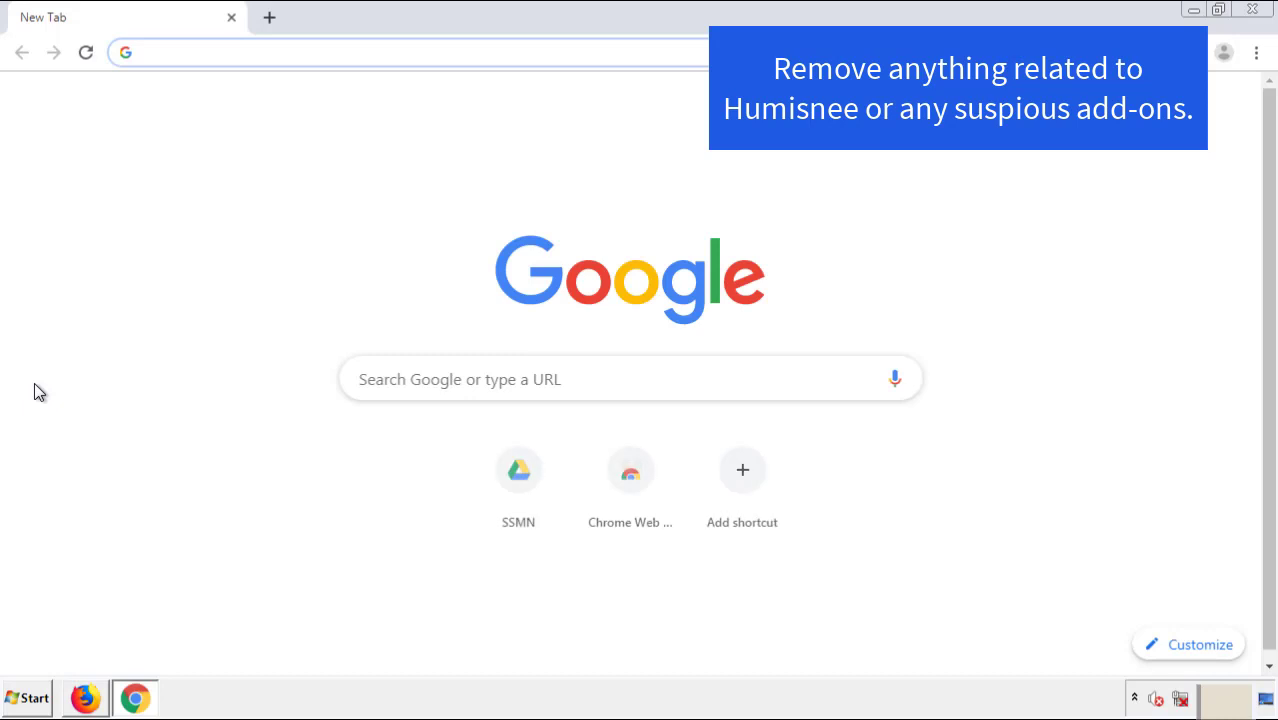
pyautogui.click(1256, 52)
pyautogui.moveTo(1141, 349)
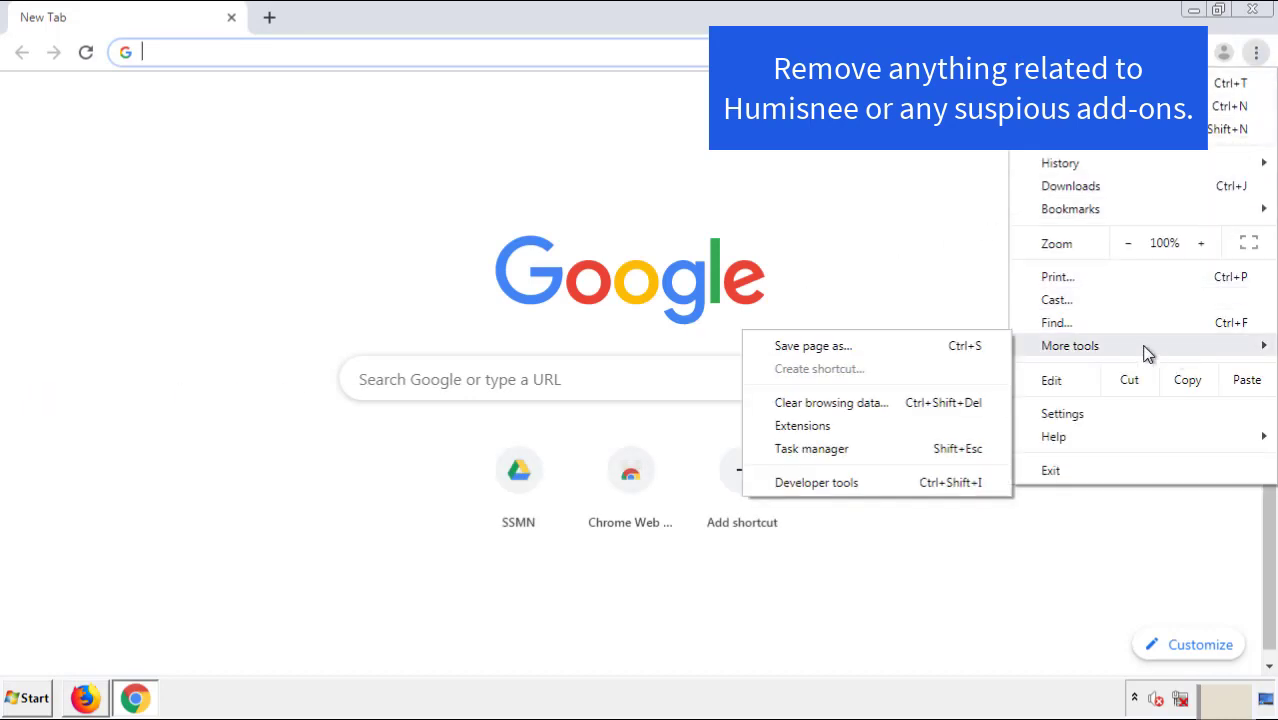
pyautogui.click(812, 425)
pyautogui.scroll(-5, 360, 334)
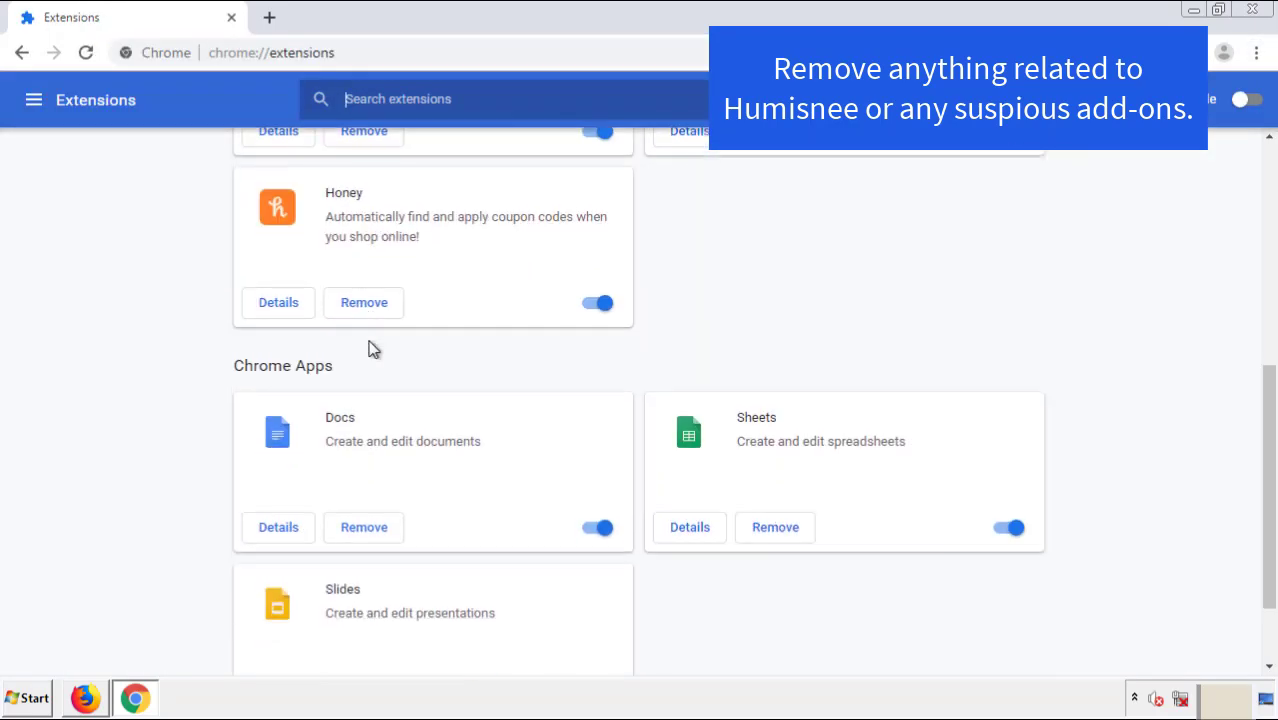
pyautogui.scroll(5, 479, 365)
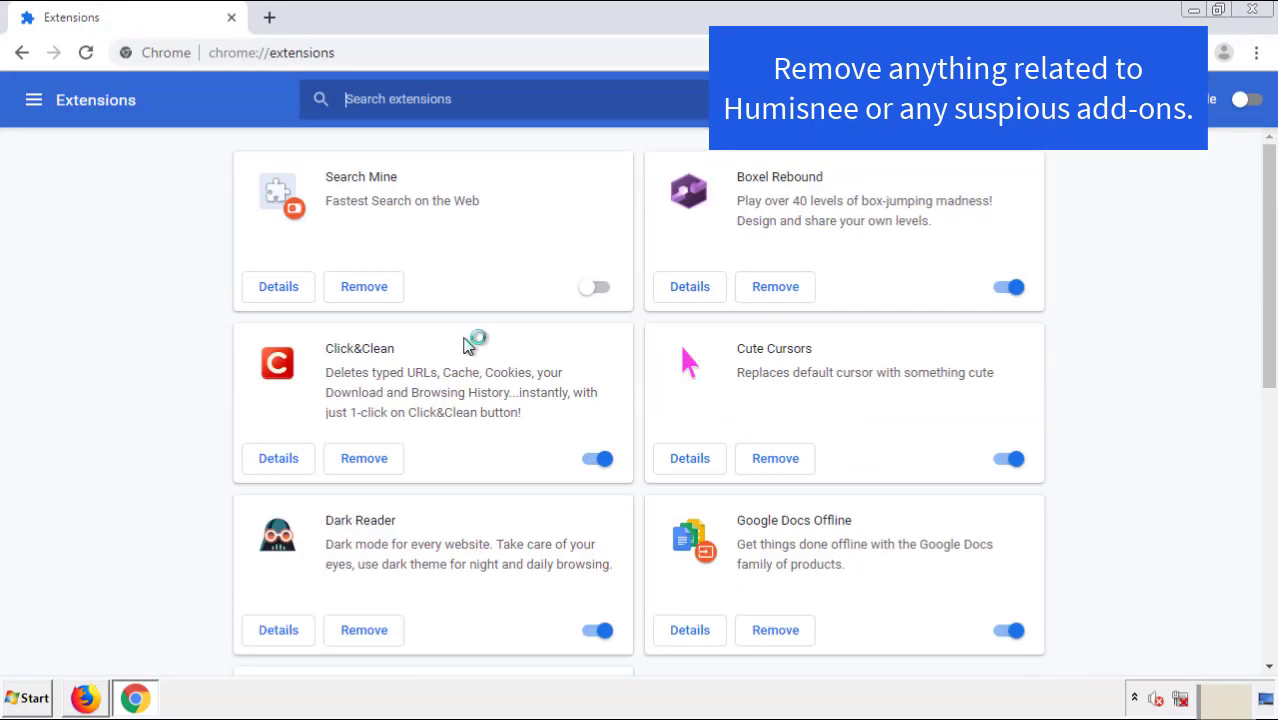
pyautogui.click(361, 289)
pyautogui.click(713, 168)
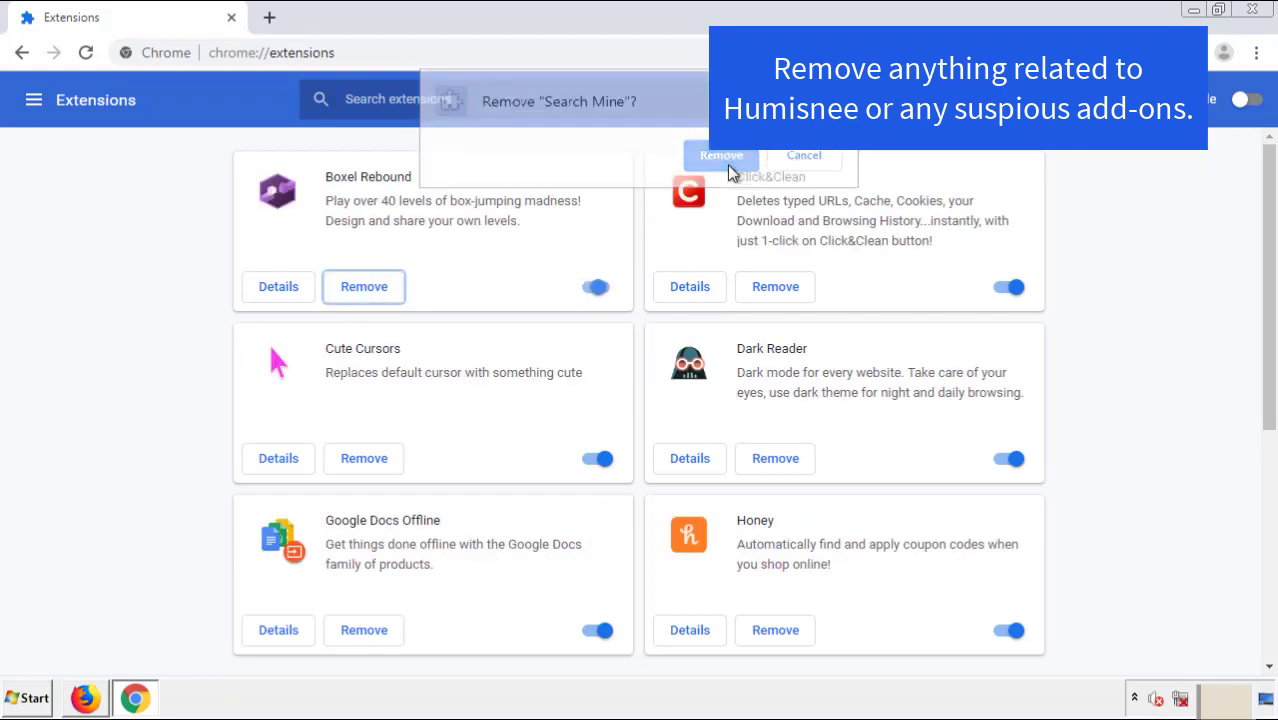
pyautogui.click(1263, 16)
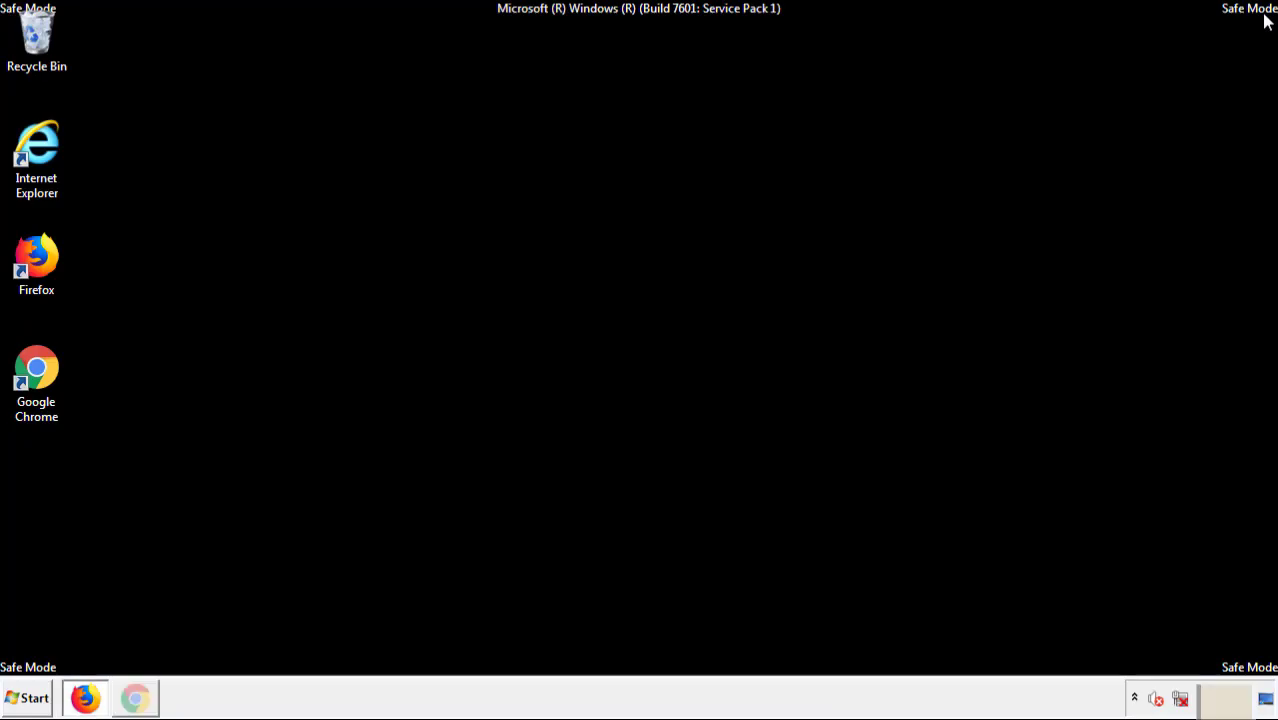
# - Restart the computer from the Start menu's shut-down options
pyautogui.click(33, 703)
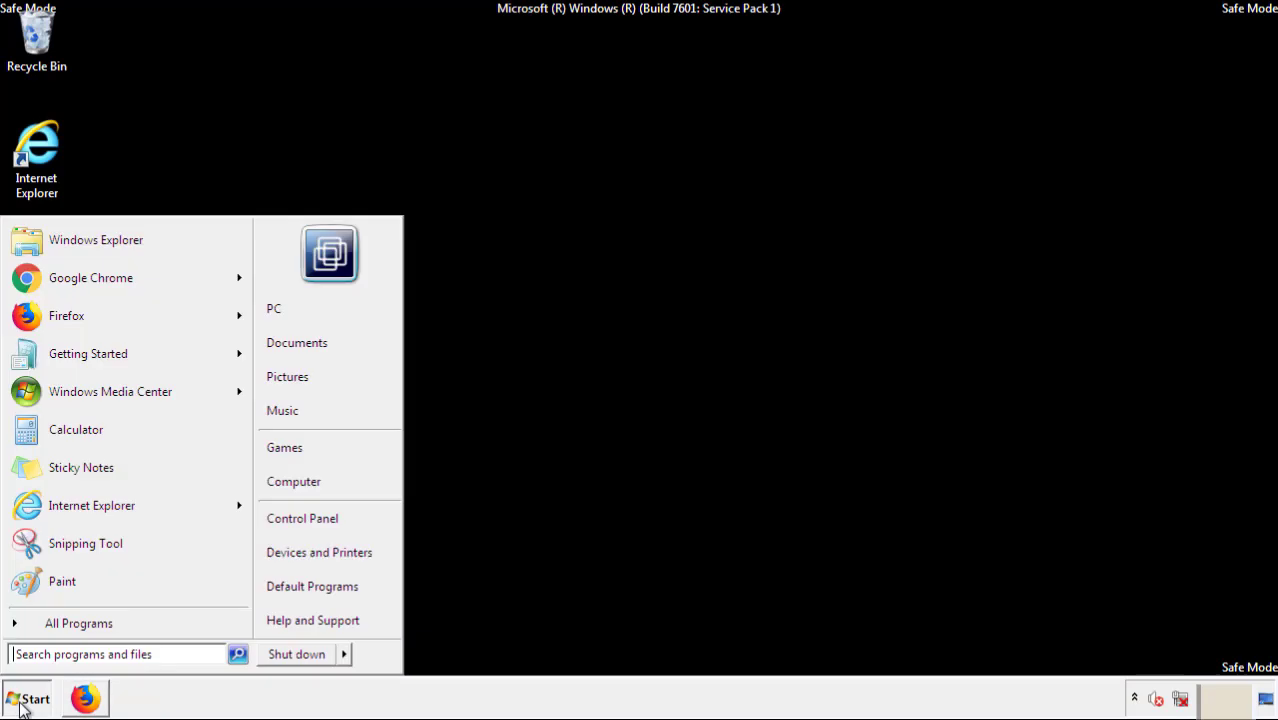
pyautogui.moveTo(345, 657)
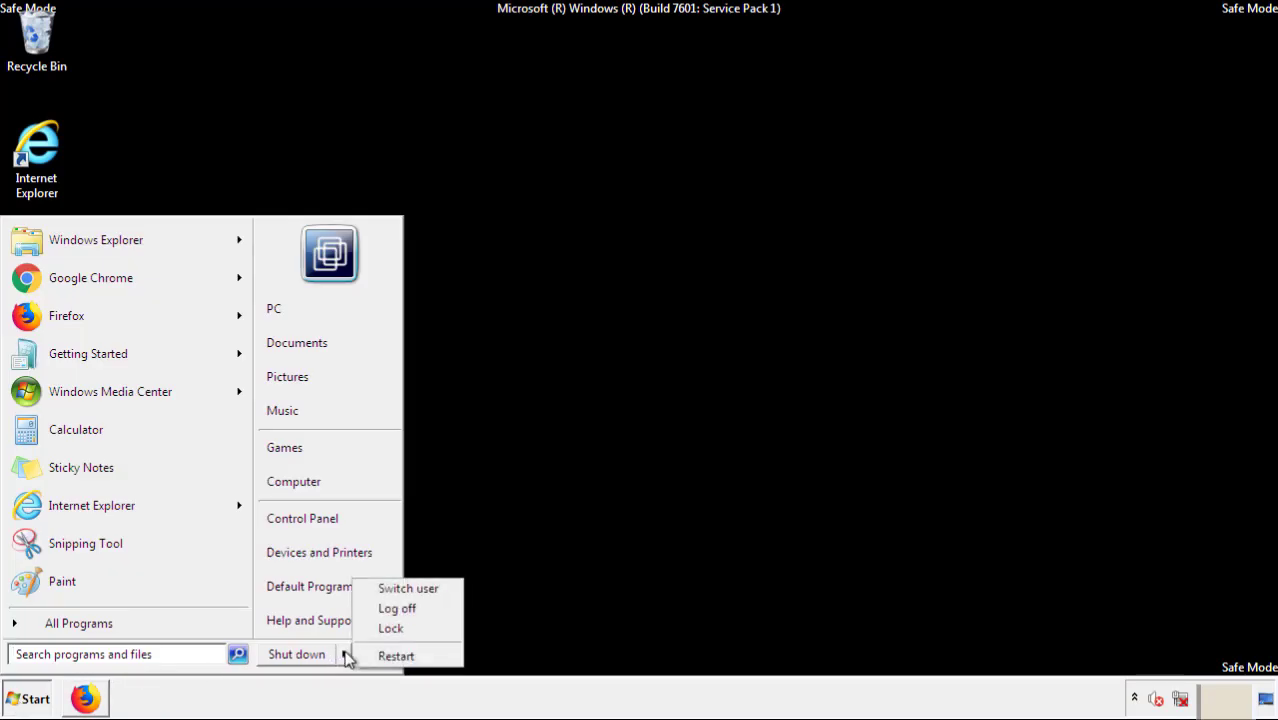
pyautogui.click(397, 657)
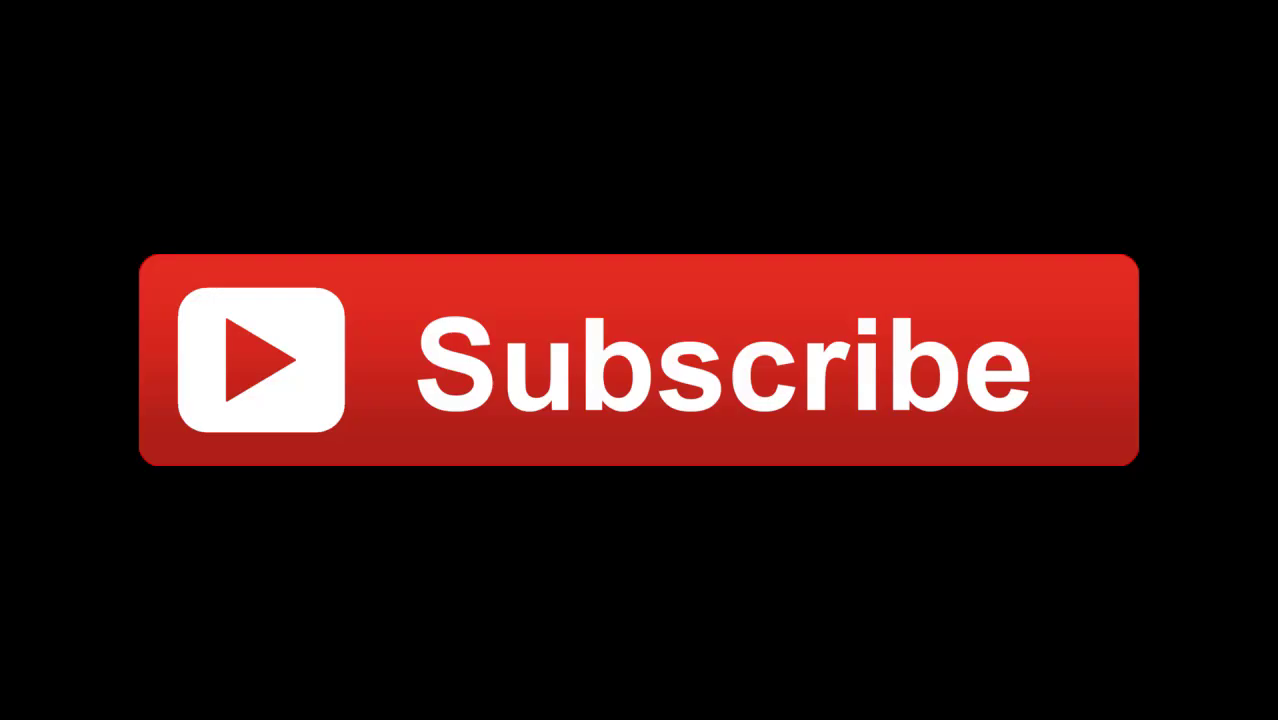